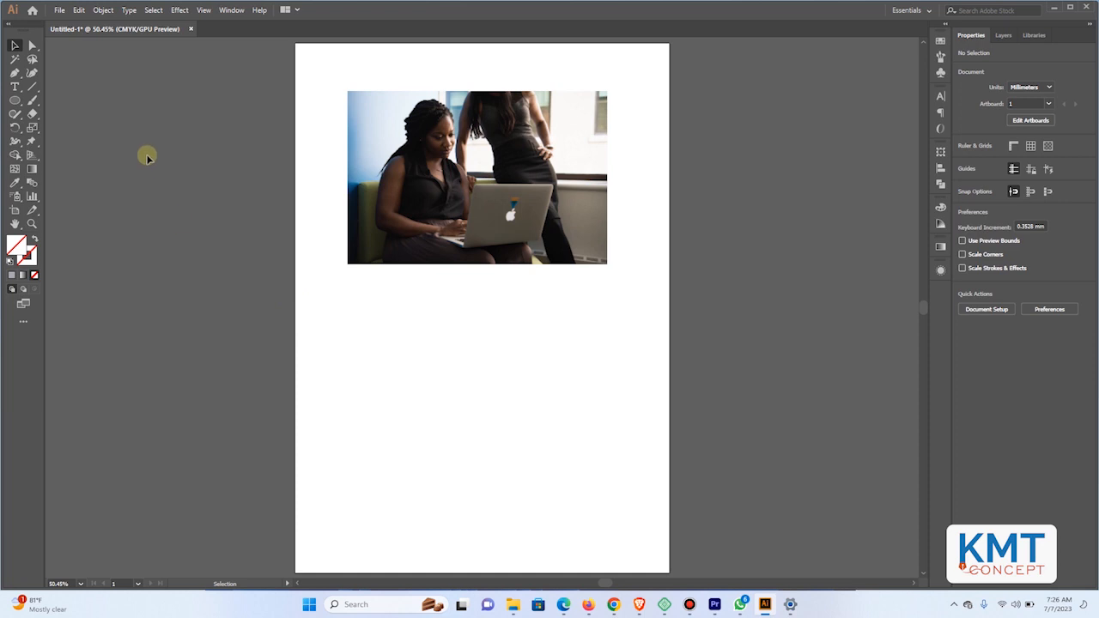
Draw a circle about 112 mm in diameter below the laptop photo and fill it with medium grey
click(14, 100)
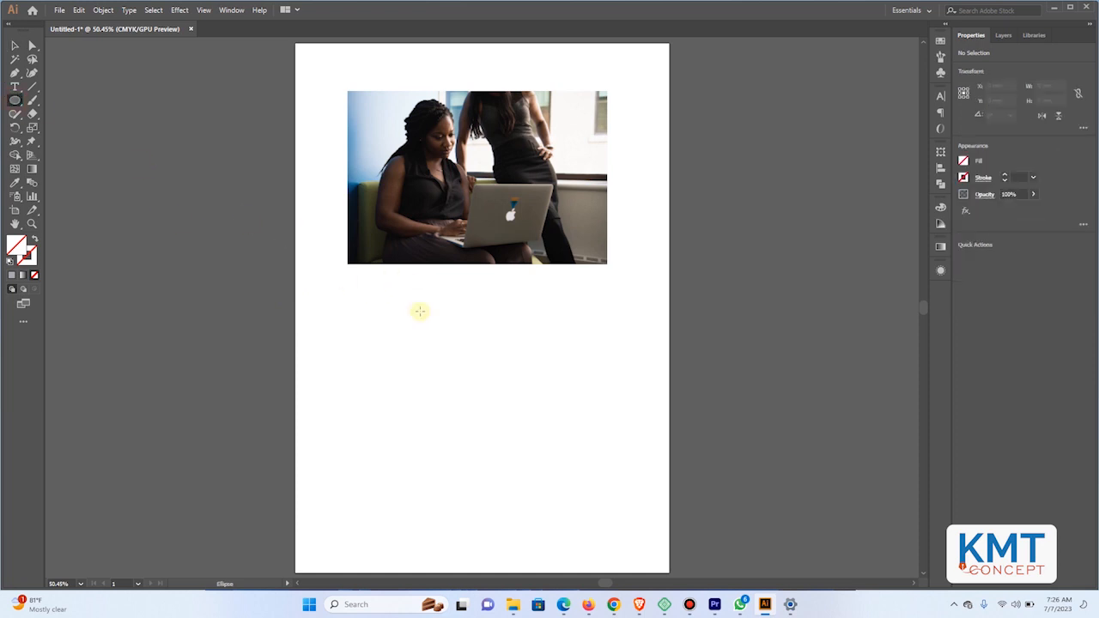
drag(418, 315, 605, 514)
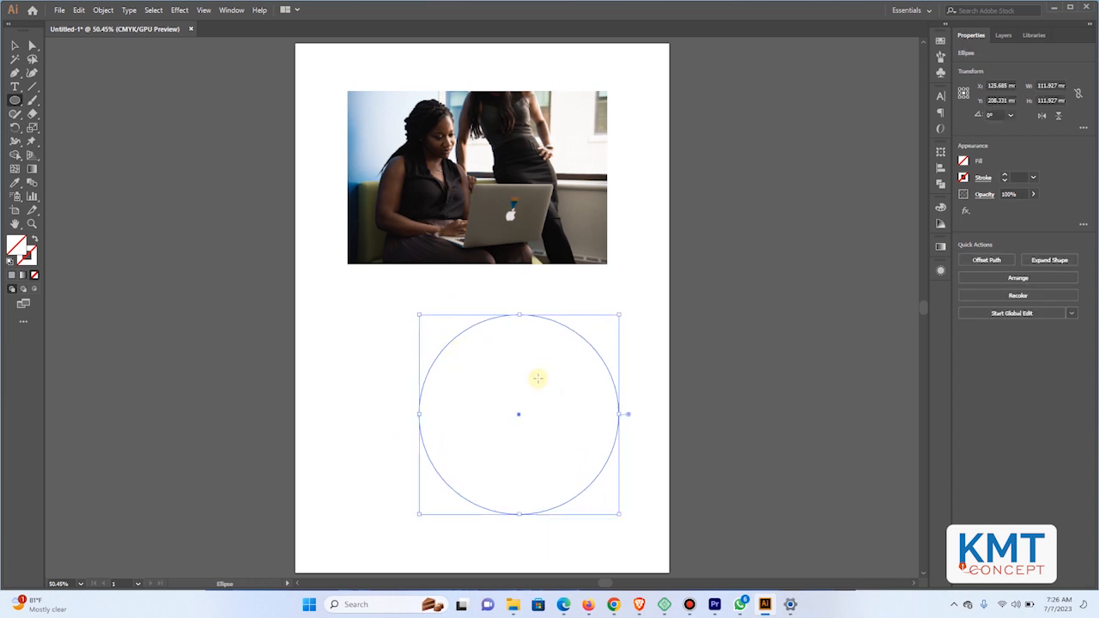
key(v)
click(963, 161)
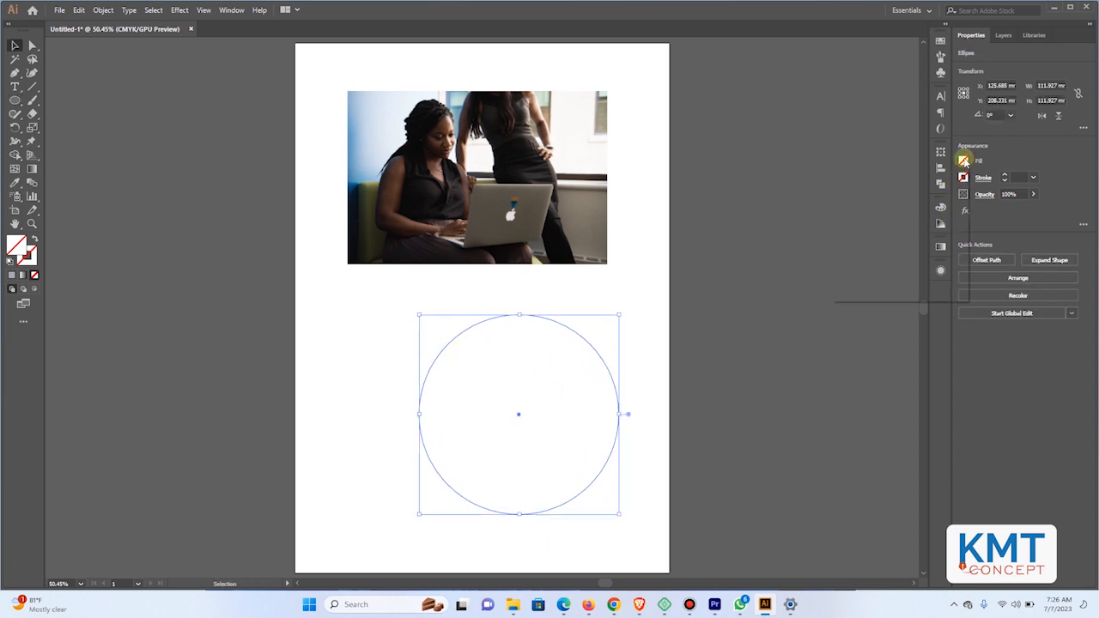
click(887, 237)
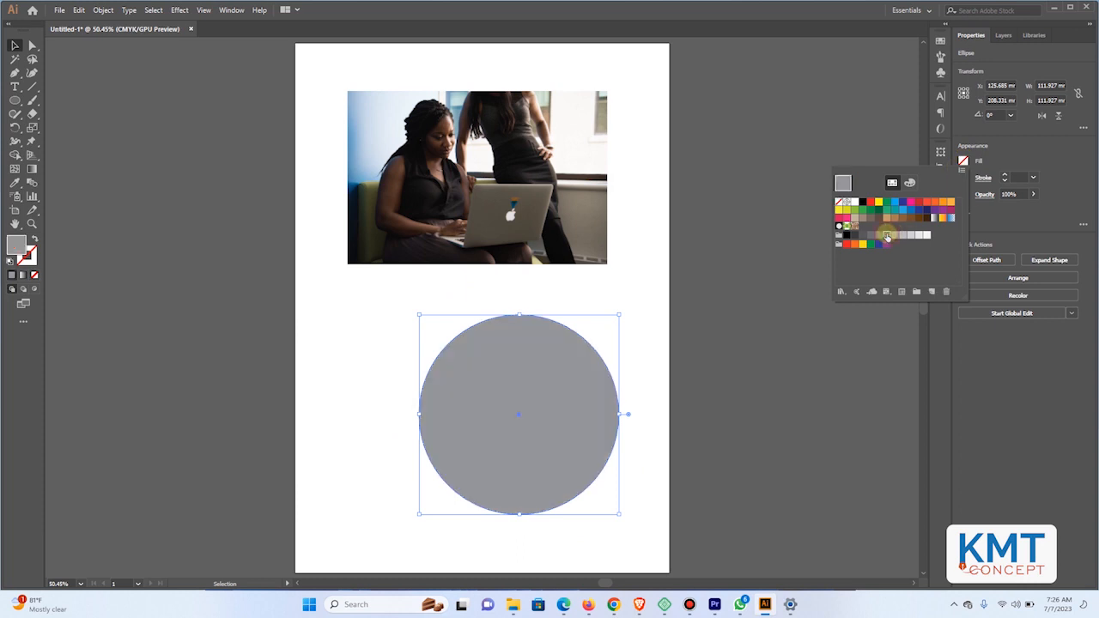
Give the grey circle a 2 pt black stroke and center it roughly beneath the laptop photo
click(1023, 137)
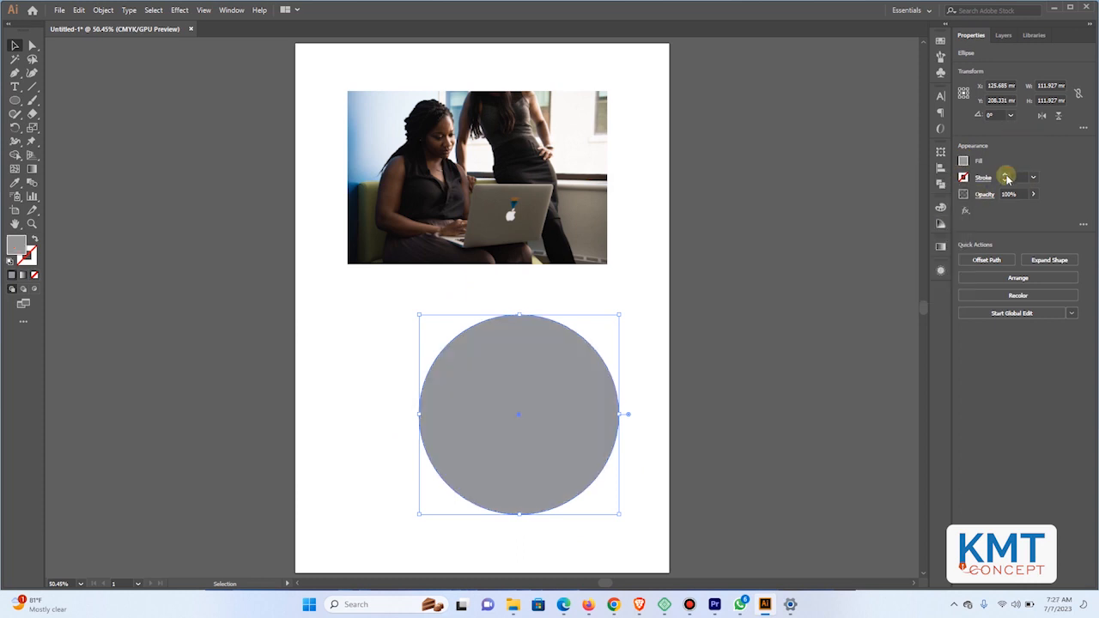
click(1005, 174)
click(1005, 174)
click(813, 263)
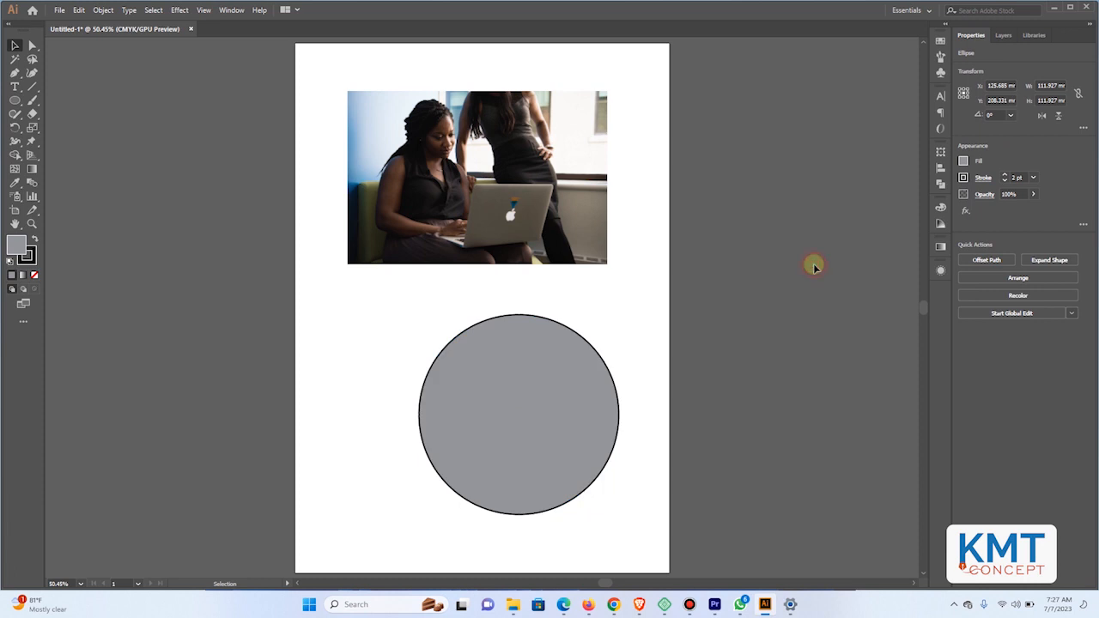
drag(601, 408, 552, 390)
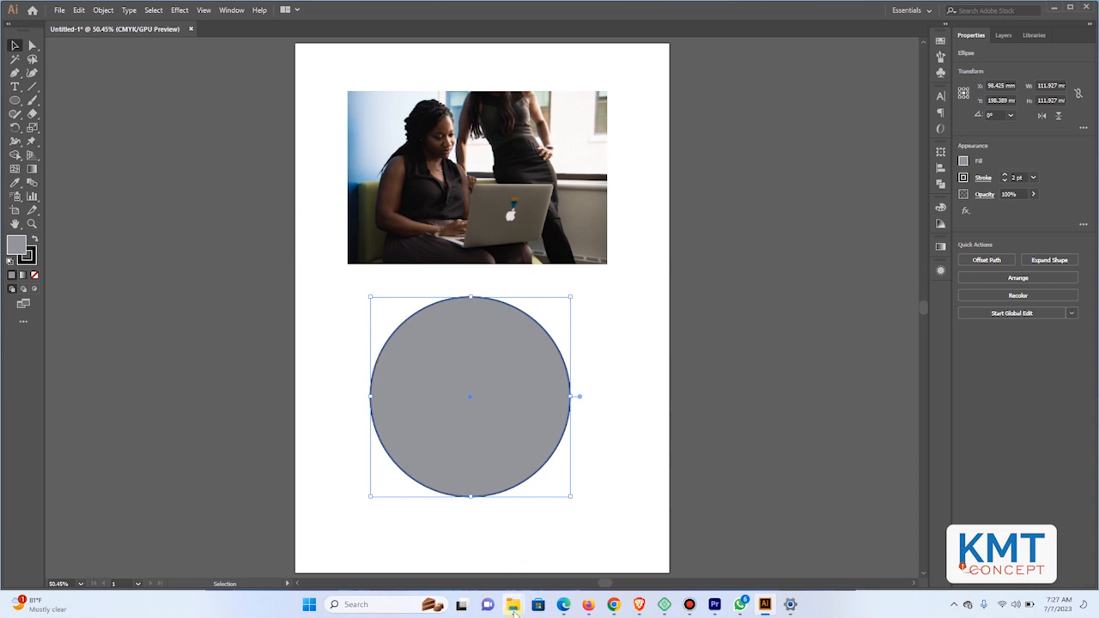
Place the image black-woman-cityb from the fmard folder into the document
mouse_move(513, 605)
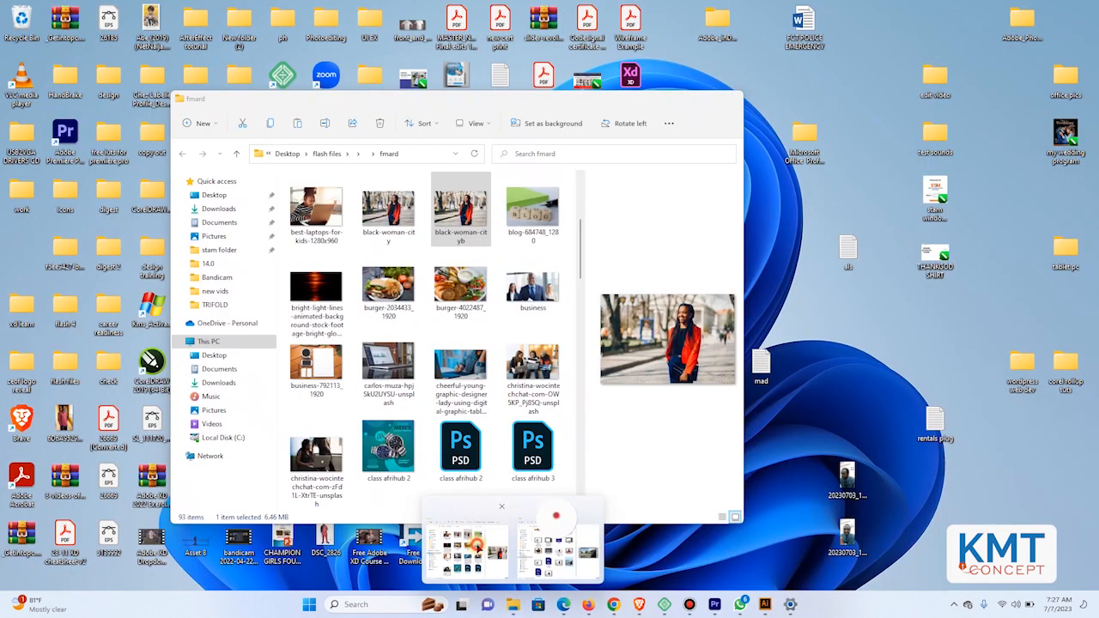
click(475, 545)
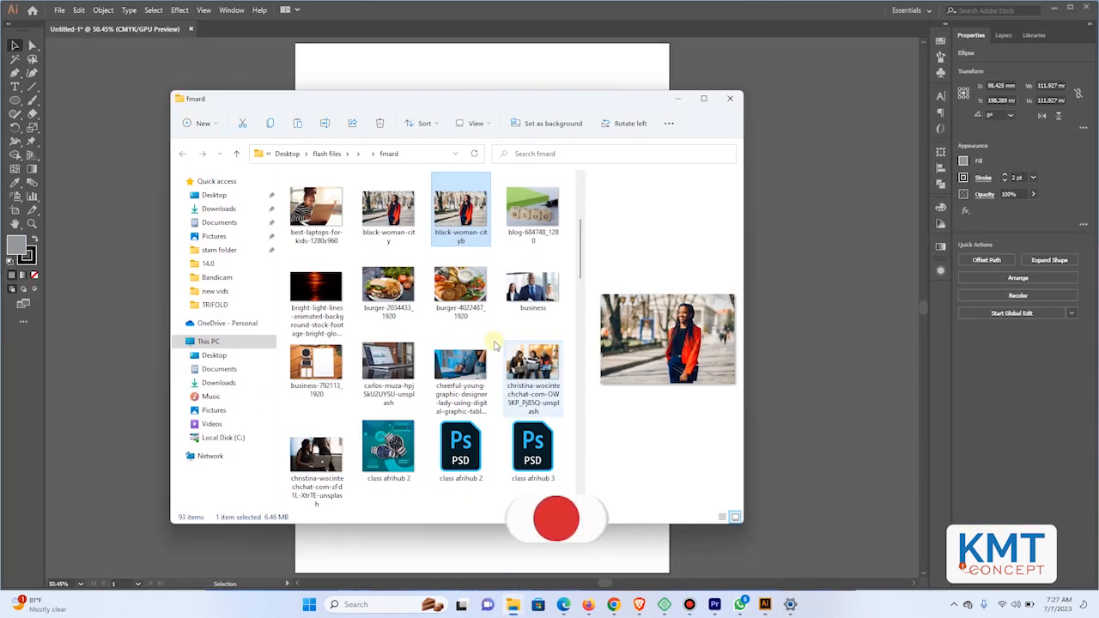
drag(459, 215, 815, 375)
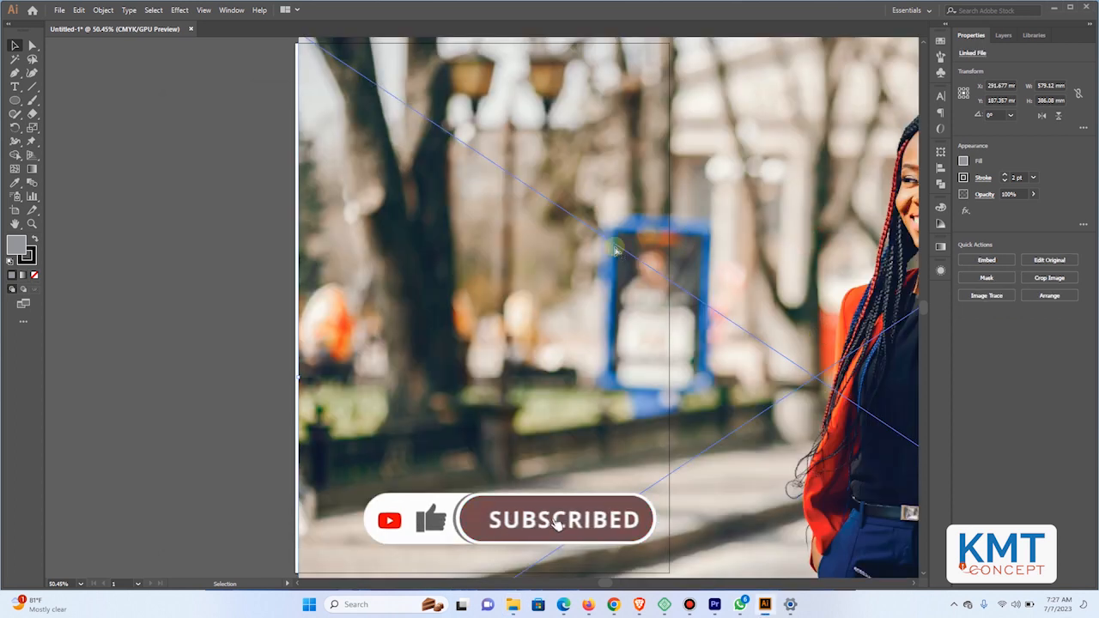
Scale the placed street photo to about 129 × 86 mm, overlapping the circle's lower right part
key(ctrl+minus)
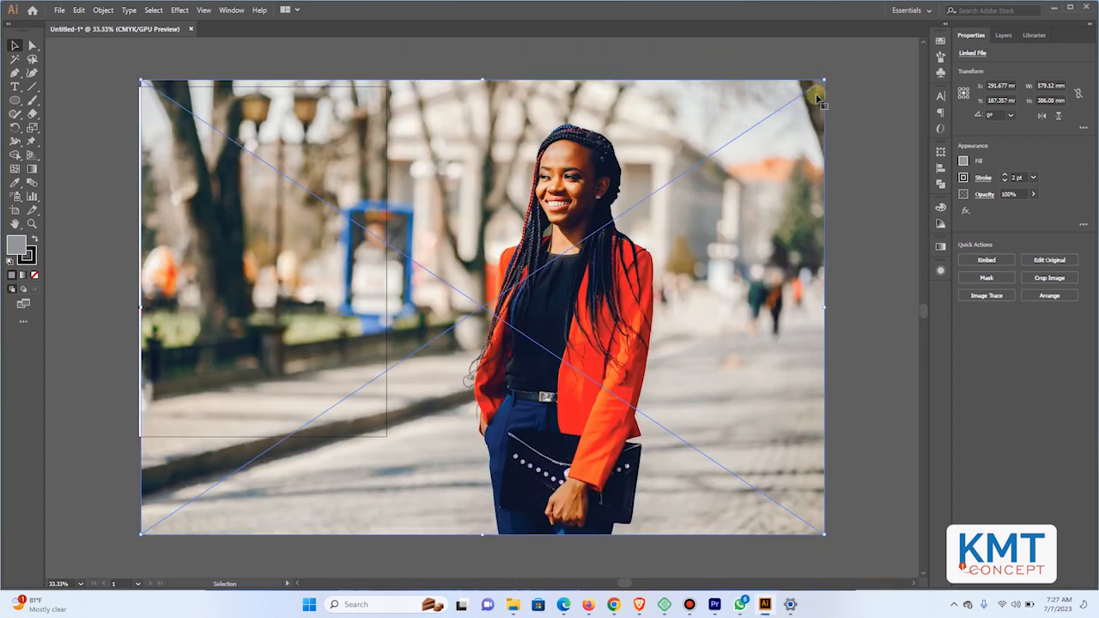
drag(823, 80, 259, 458)
drag(221, 505, 348, 354)
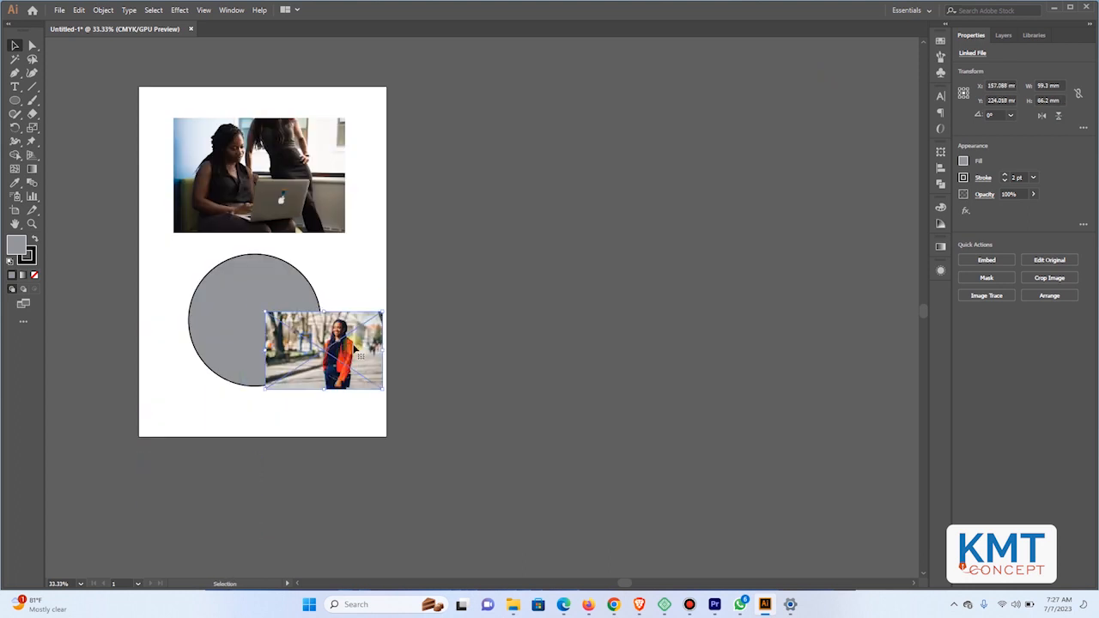
drag(383, 309, 416, 282)
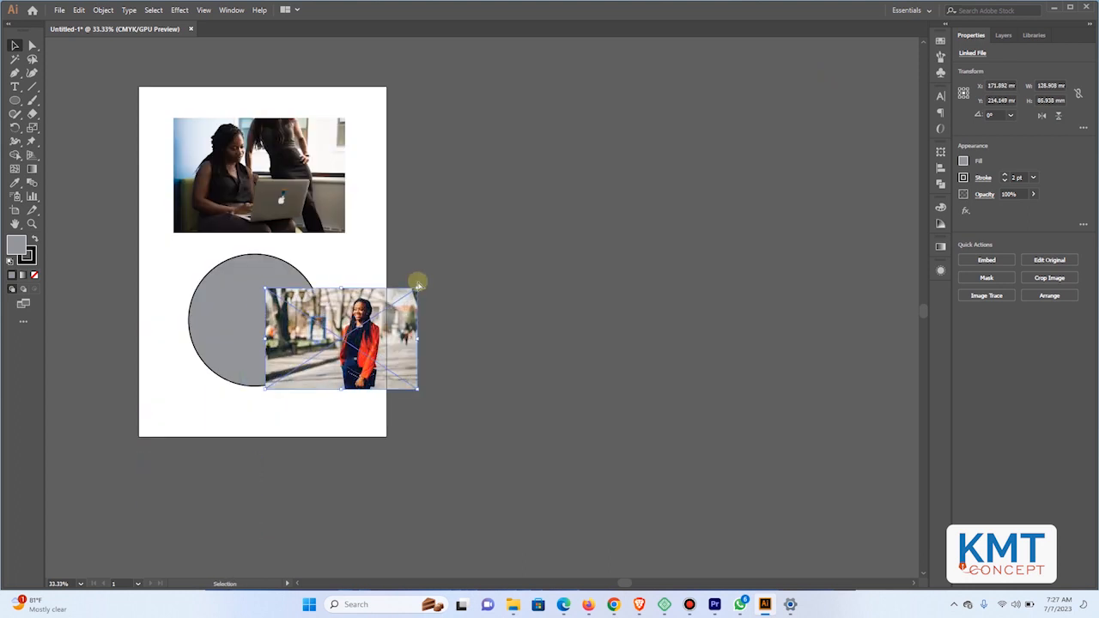
key(ctrl+0)
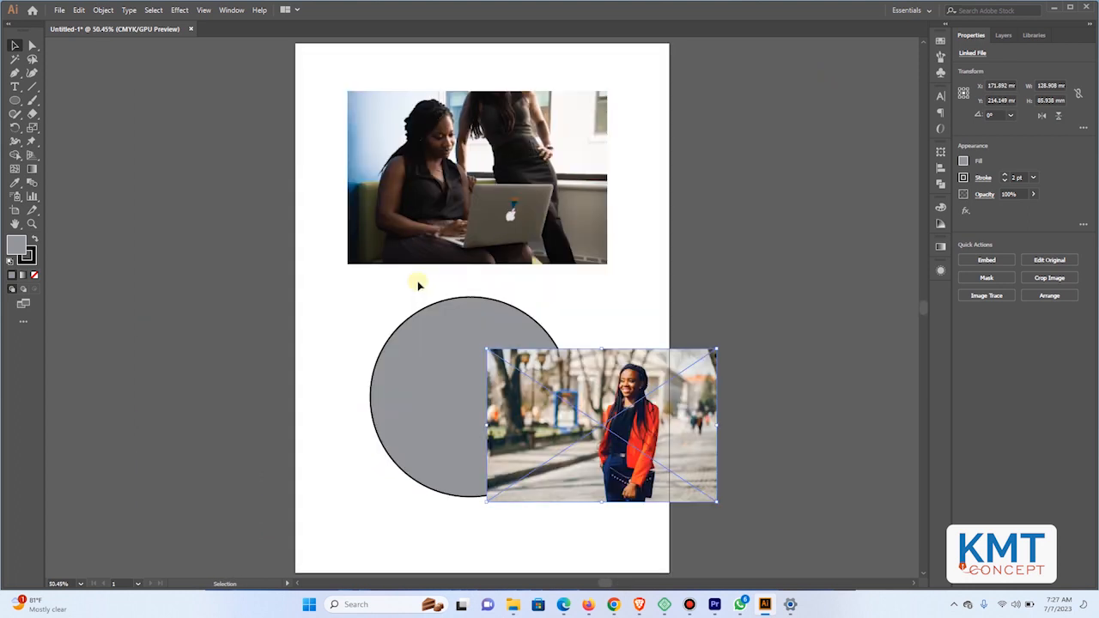
Move the circle over the laptop photo to check the stacking order, and return it to its place below
click(574, 285)
drag(444, 366, 429, 267)
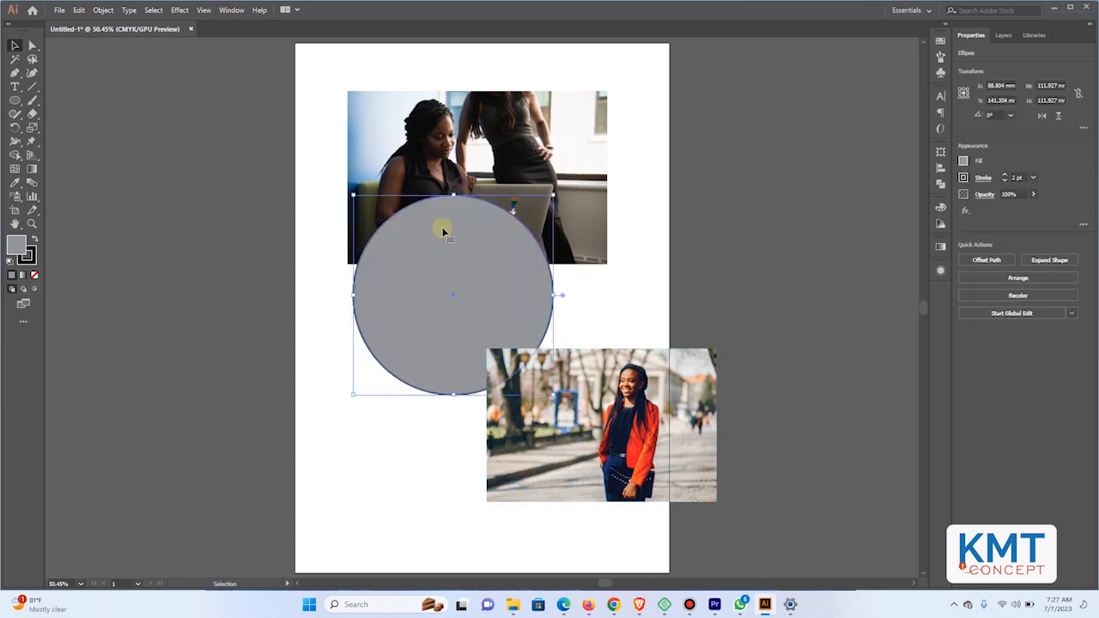
click(472, 124)
click(439, 312)
drag(439, 313, 441, 392)
click(525, 403)
click(446, 373)
click(628, 405)
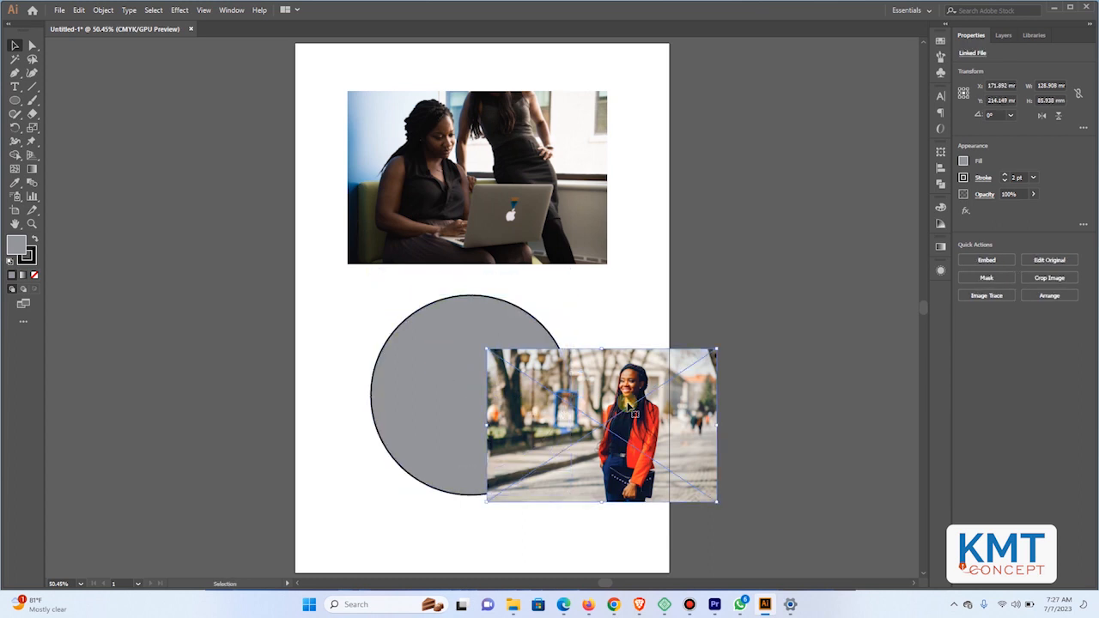
Try to make a clipping mask from the circle and the street photo lying on top of it
click(468, 359)
shift+click(615, 416)
right_click(619, 419)
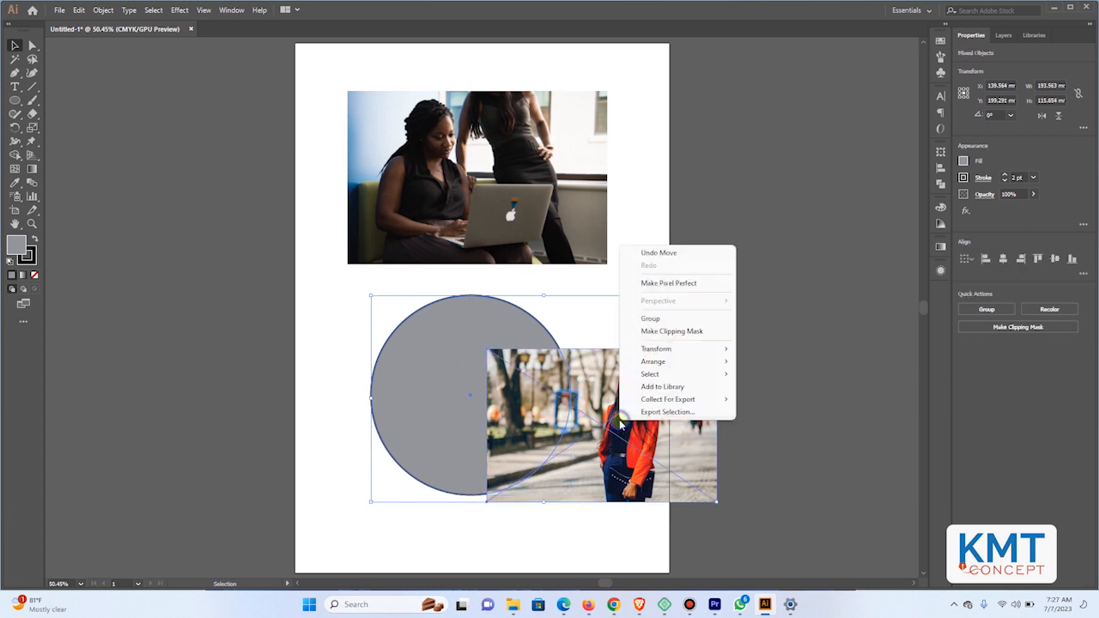
click(669, 331)
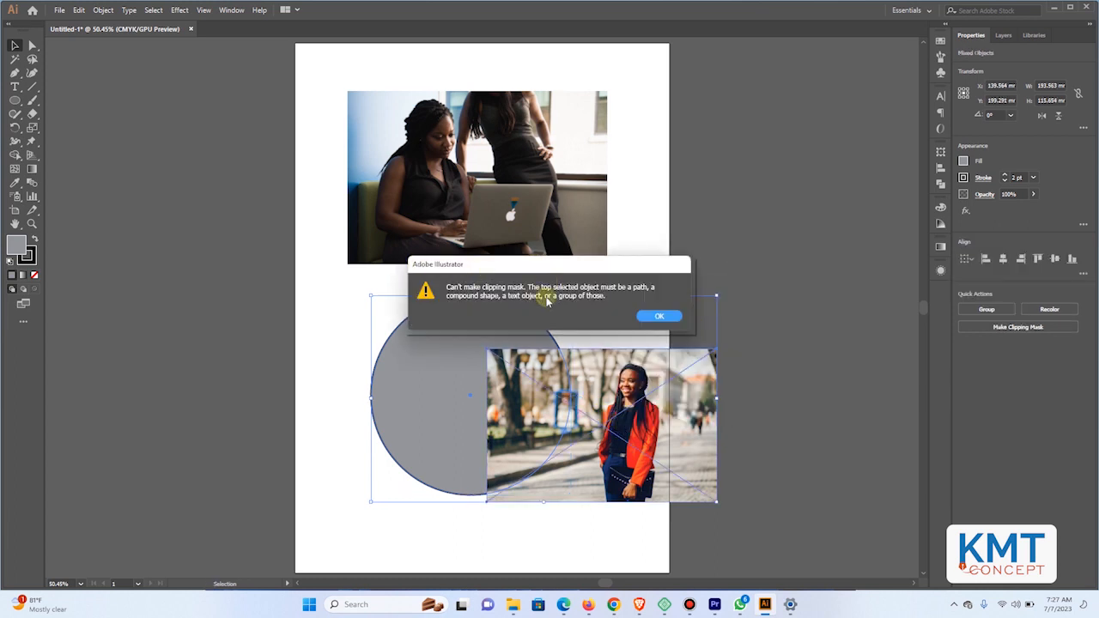
click(656, 316)
Shift the street photo to the left so that it overlaps more of the circle's lower right part
click(793, 238)
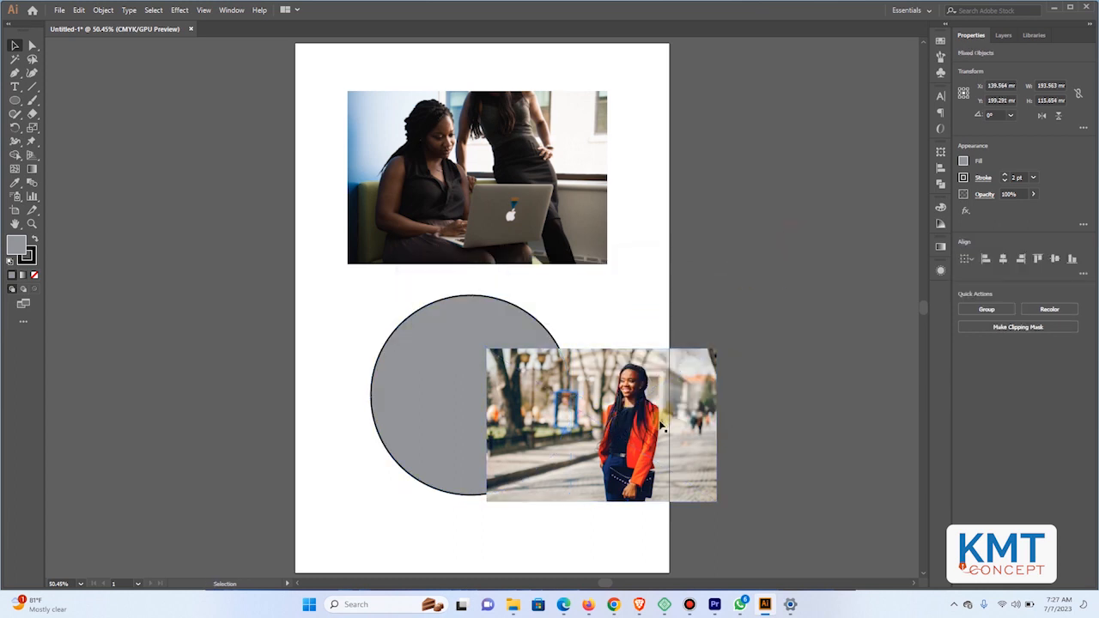
drag(618, 419, 616, 378)
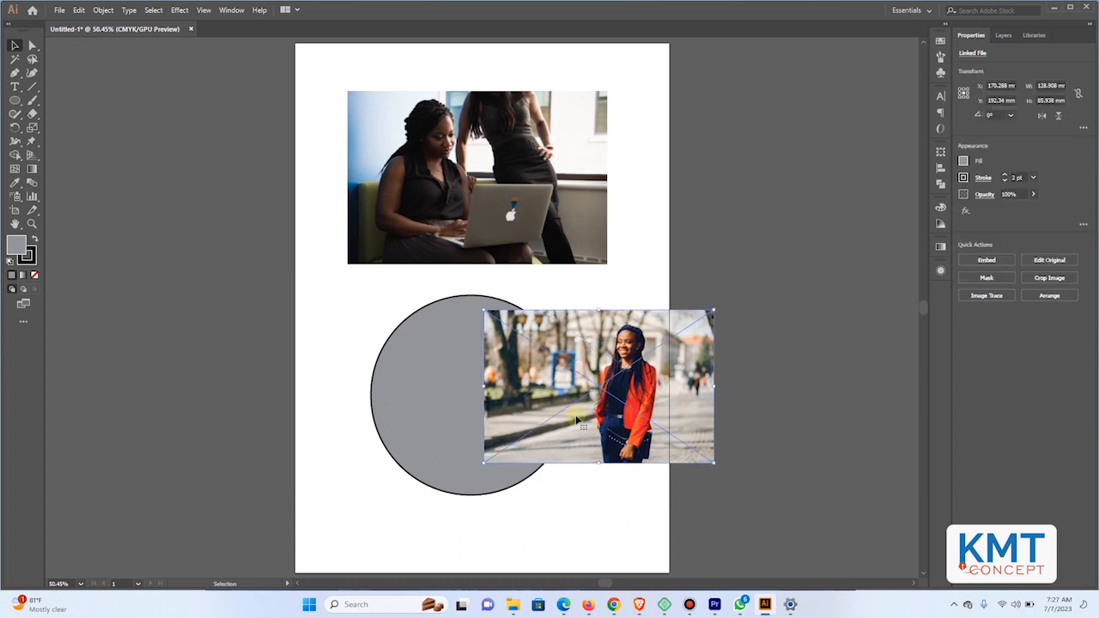
drag(577, 424, 543, 464)
Arrange the circle in front of the street photo, and undo that reordering
click(412, 397)
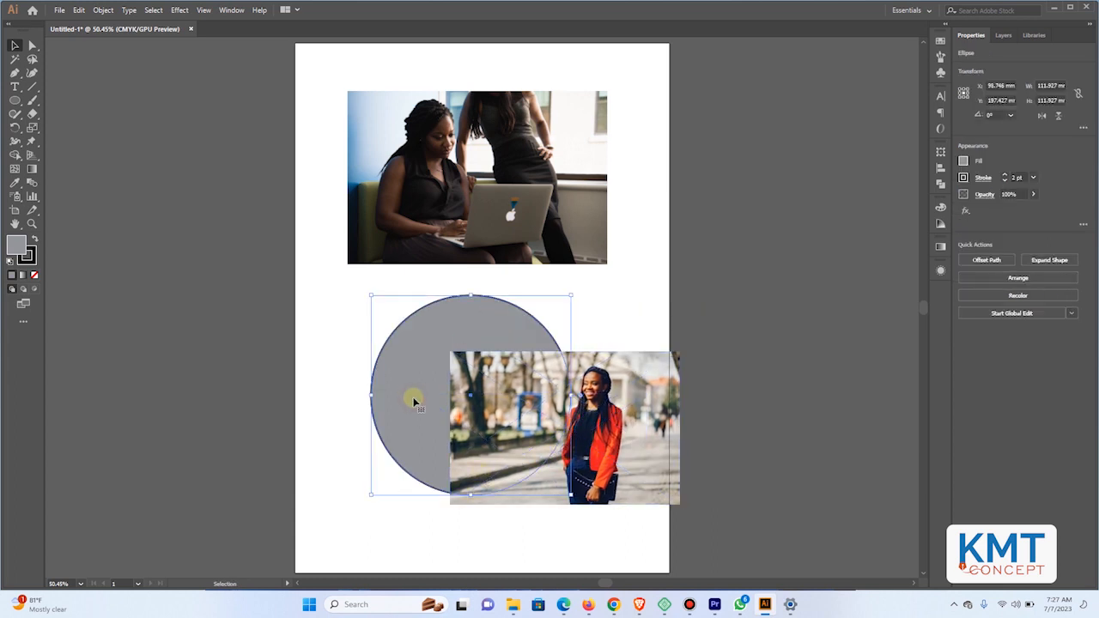
right_click(400, 393)
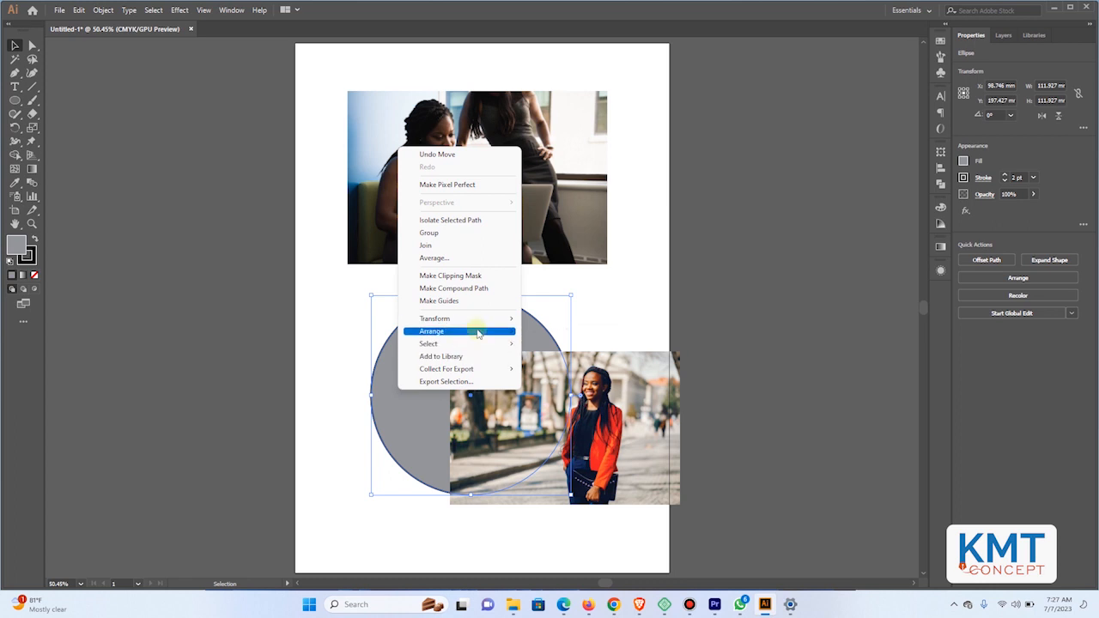
mouse_move(481, 331)
click(554, 331)
click(786, 356)
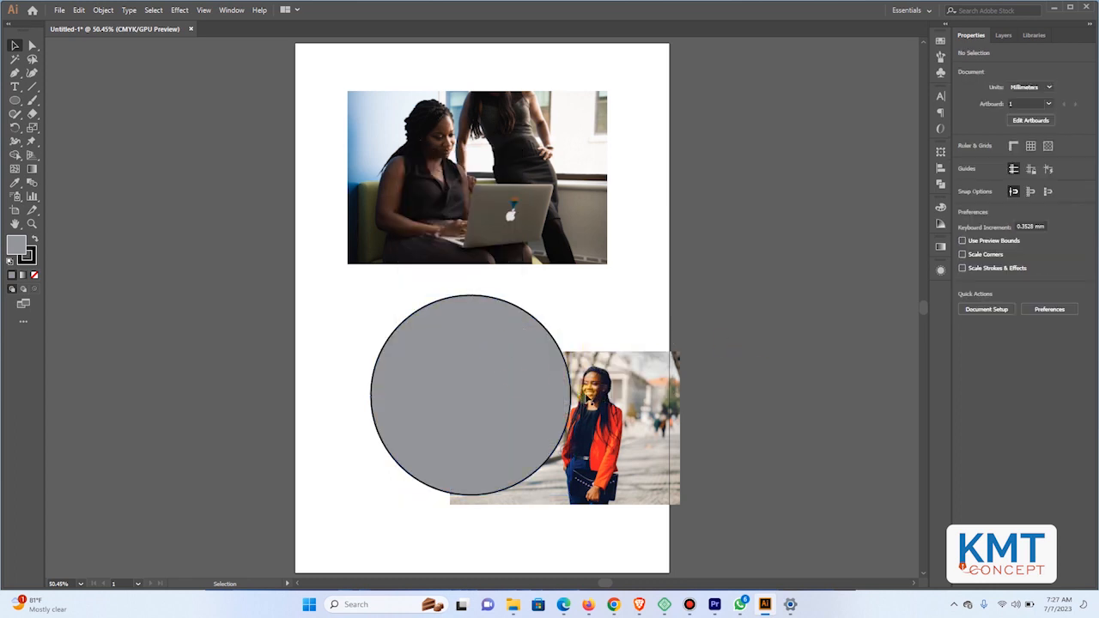
key(ctrl+z)
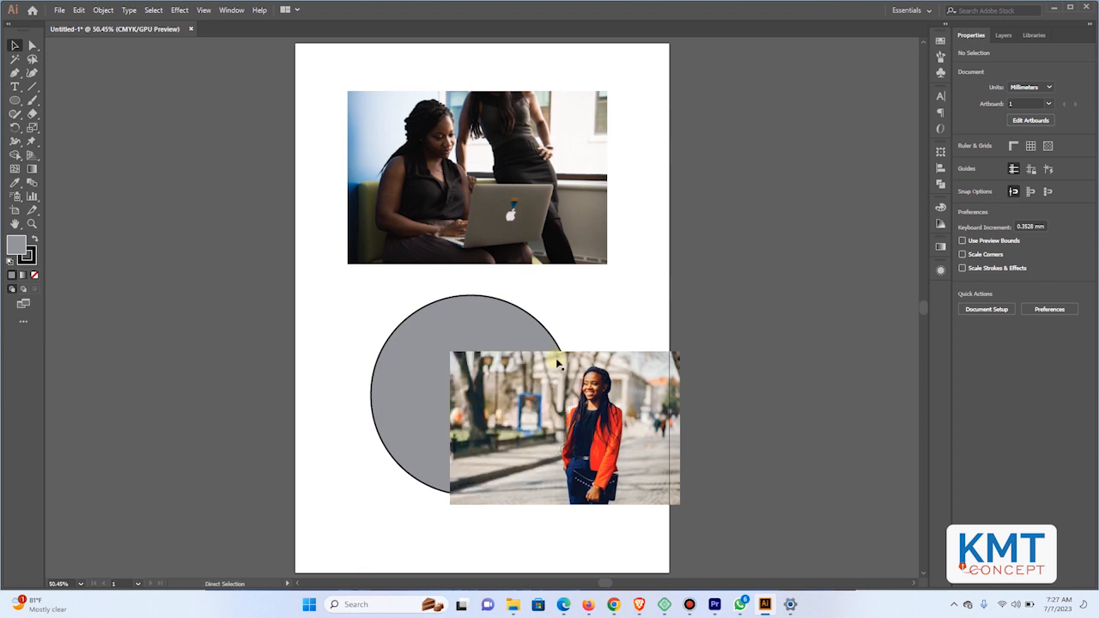
Reorder the objects in Layer 1 so the circle's ellipse sits above the street photo
click(1002, 35)
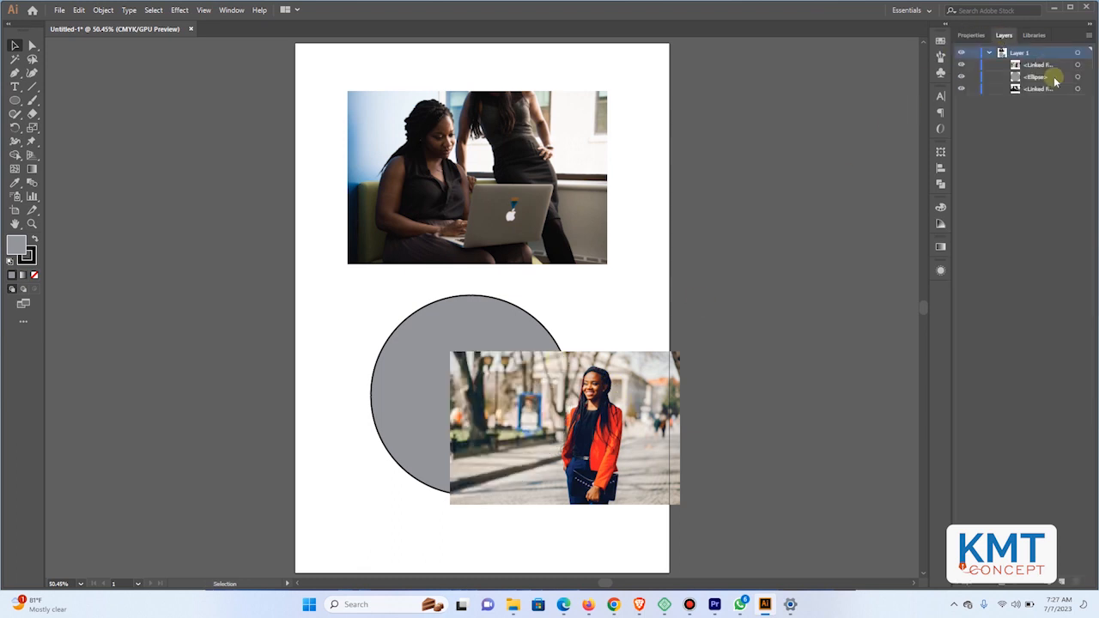
click(521, 322)
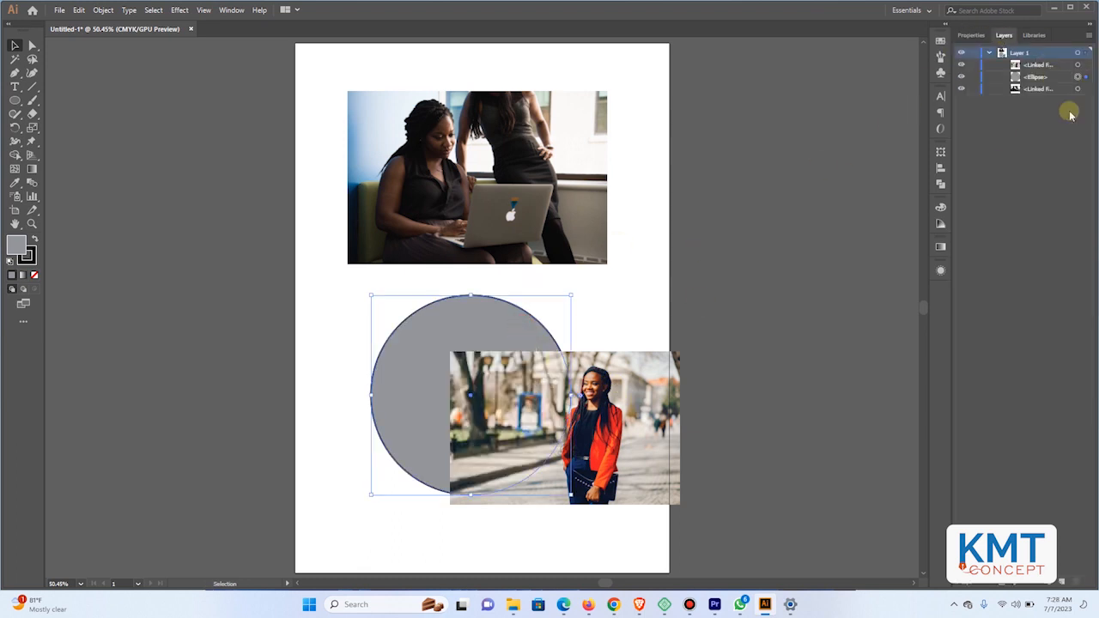
click(1037, 78)
drag(1038, 82, 1037, 63)
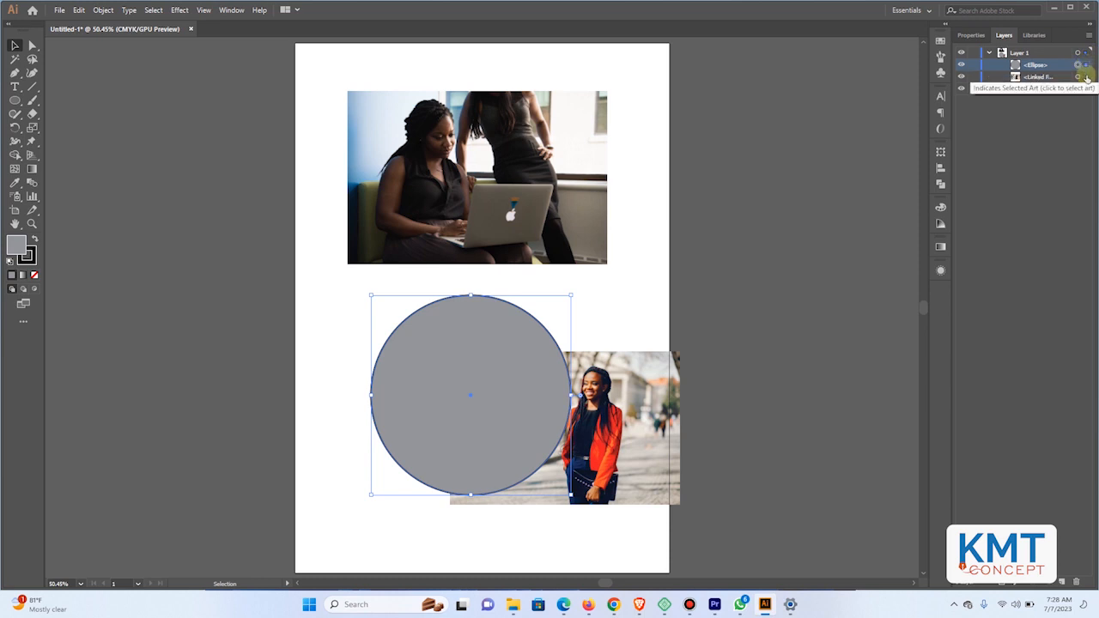
Examine the layer order of the ellipse and the linked street photo, and clear the selection
click(1038, 78)
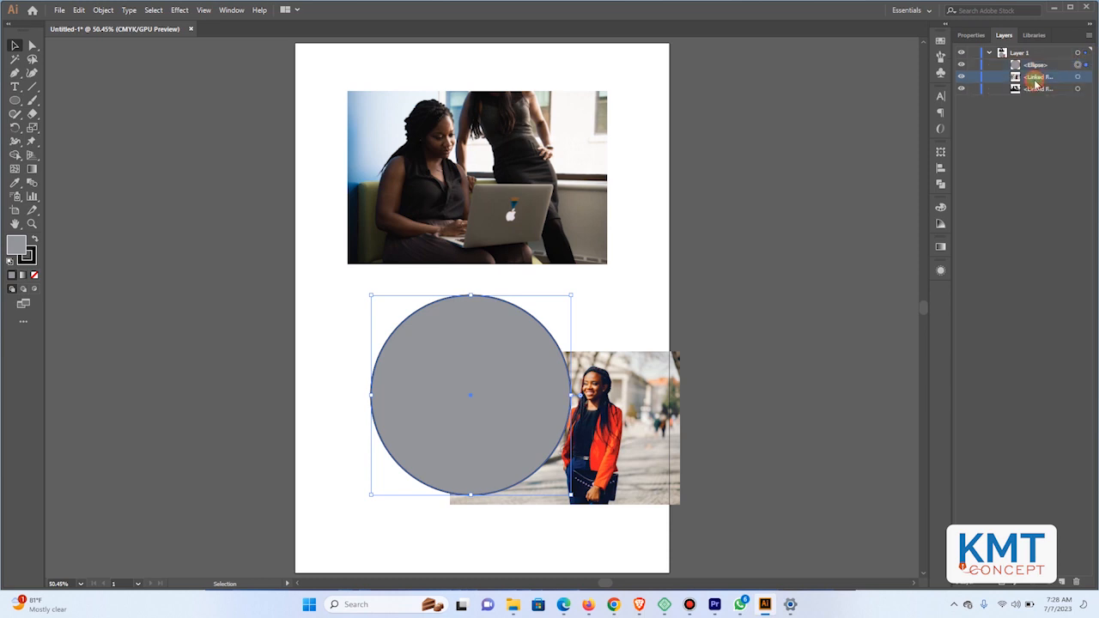
click(1084, 78)
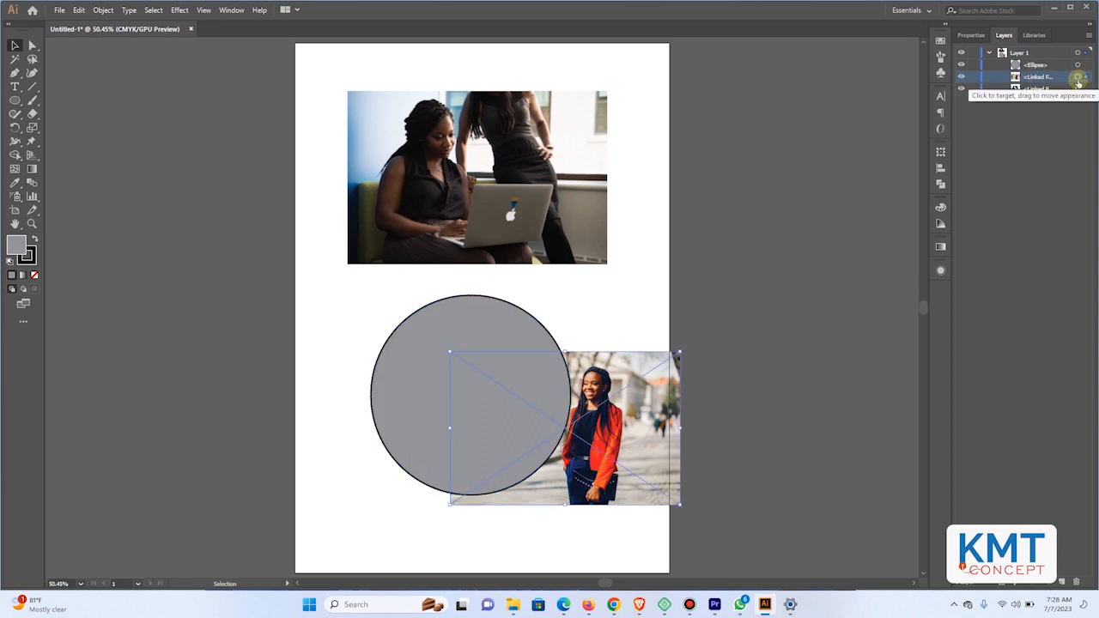
click(1036, 65)
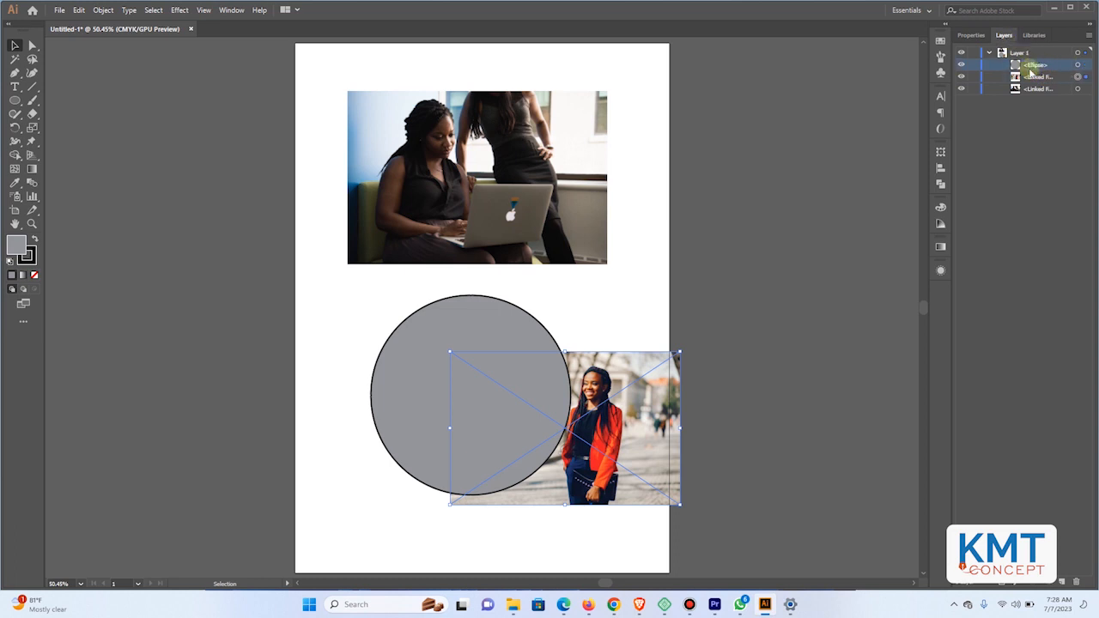
click(970, 35)
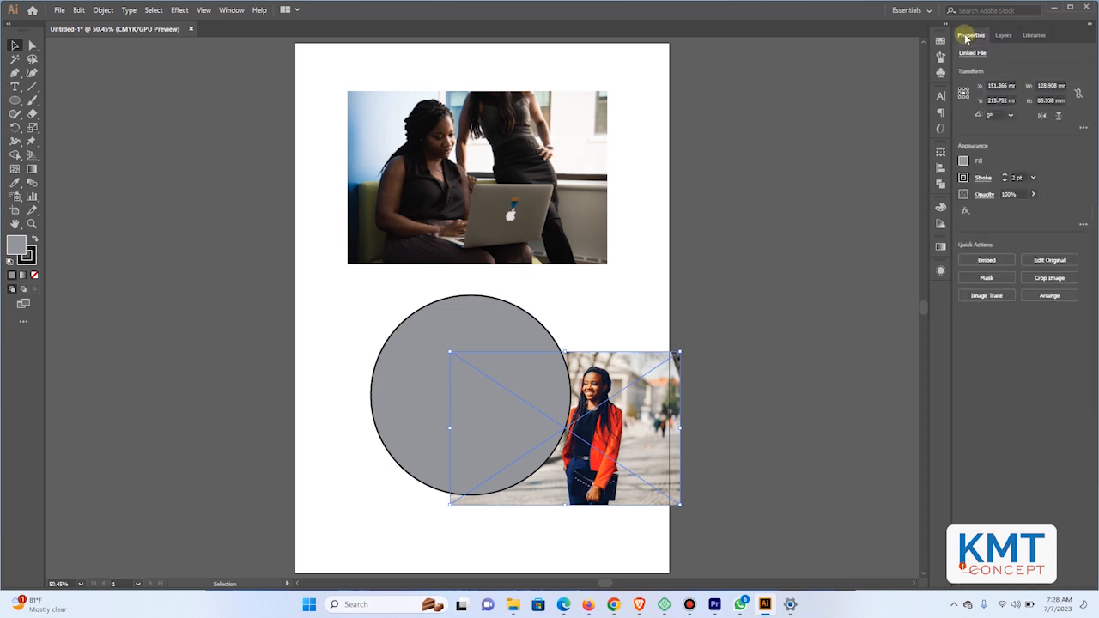
click(739, 287)
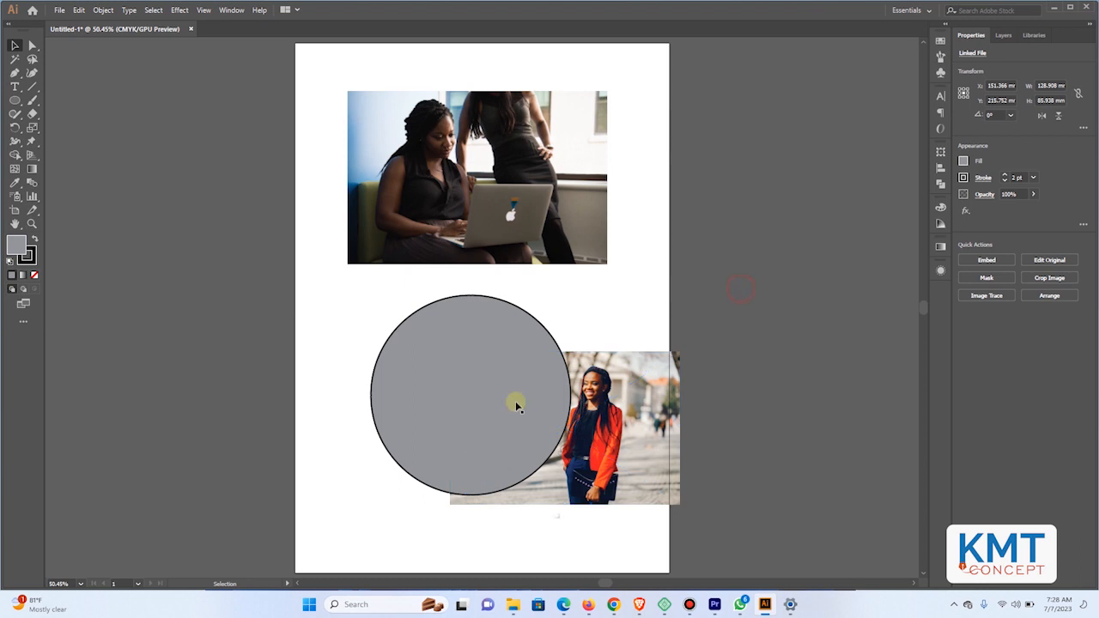
Select the circle together with the street photo, and deselect both
click(504, 357)
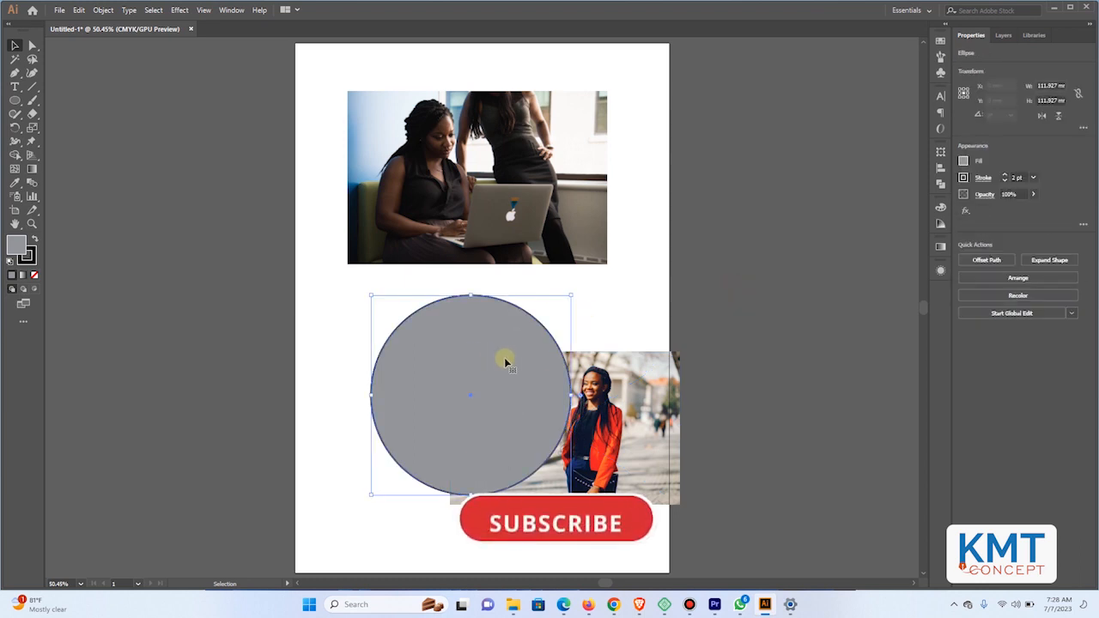
shift+click(624, 416)
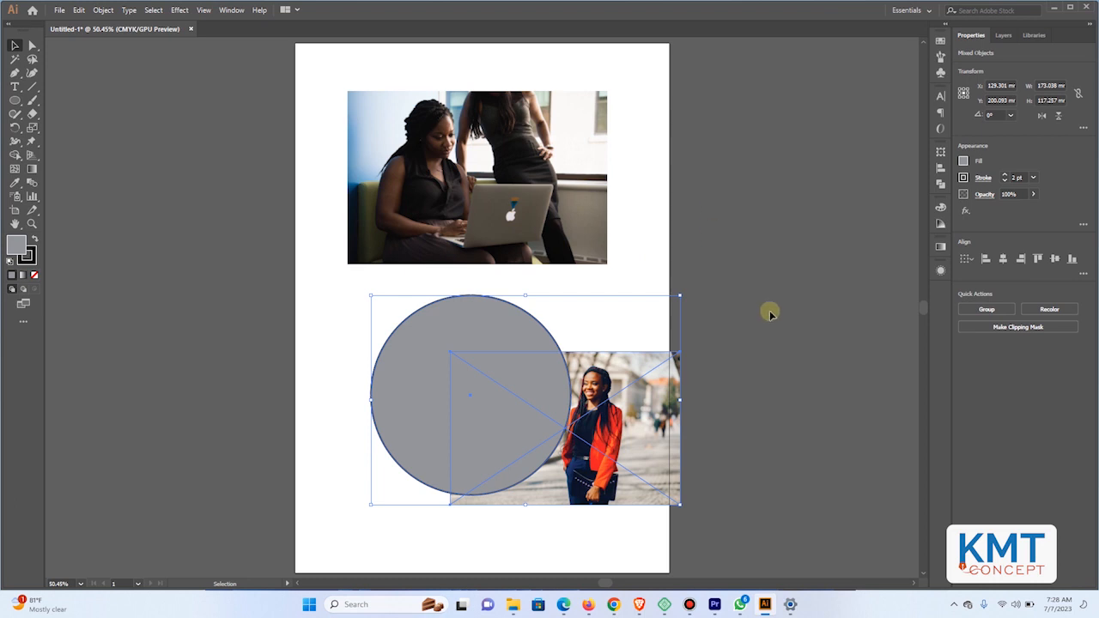
click(767, 338)
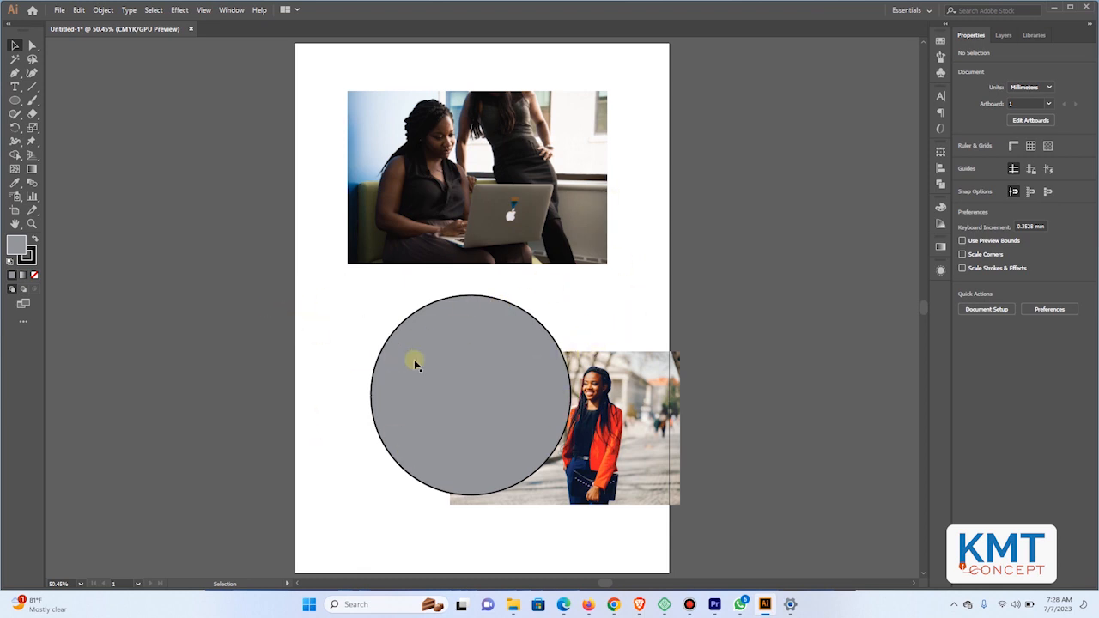
Select the circle together with the street photo and make a clipping mask from them
drag(324, 376, 587, 549)
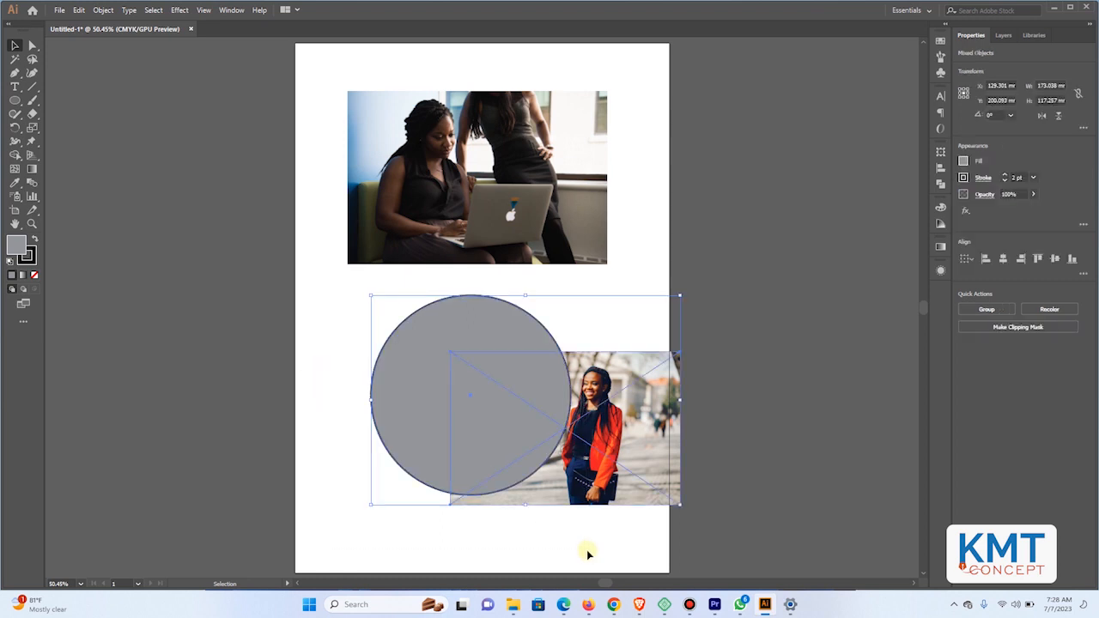
click(790, 334)
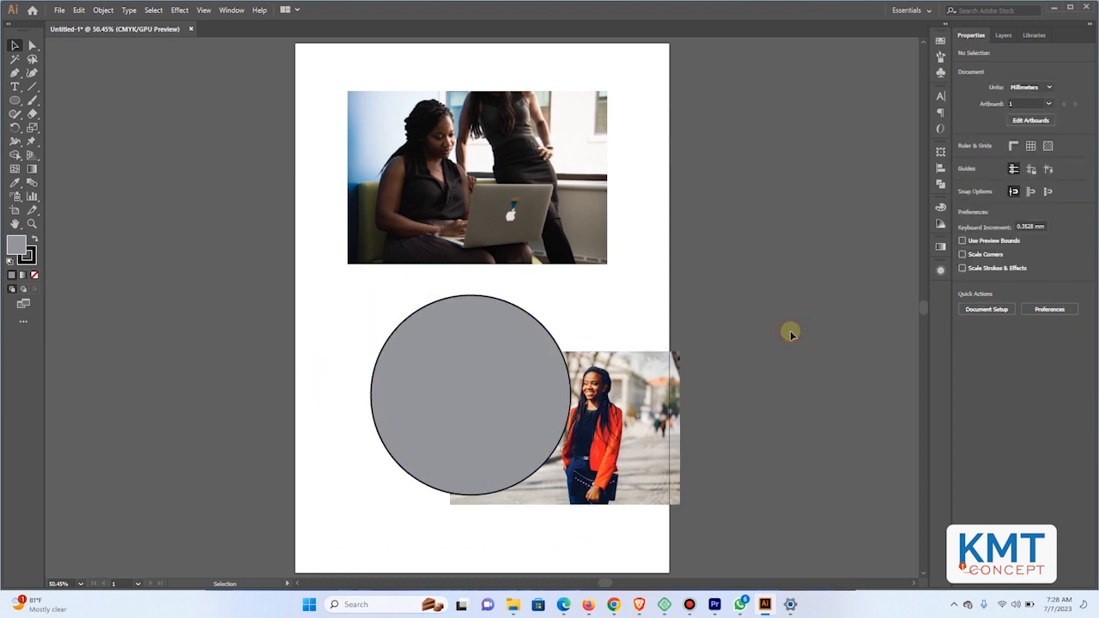
click(462, 388)
shift+click(647, 461)
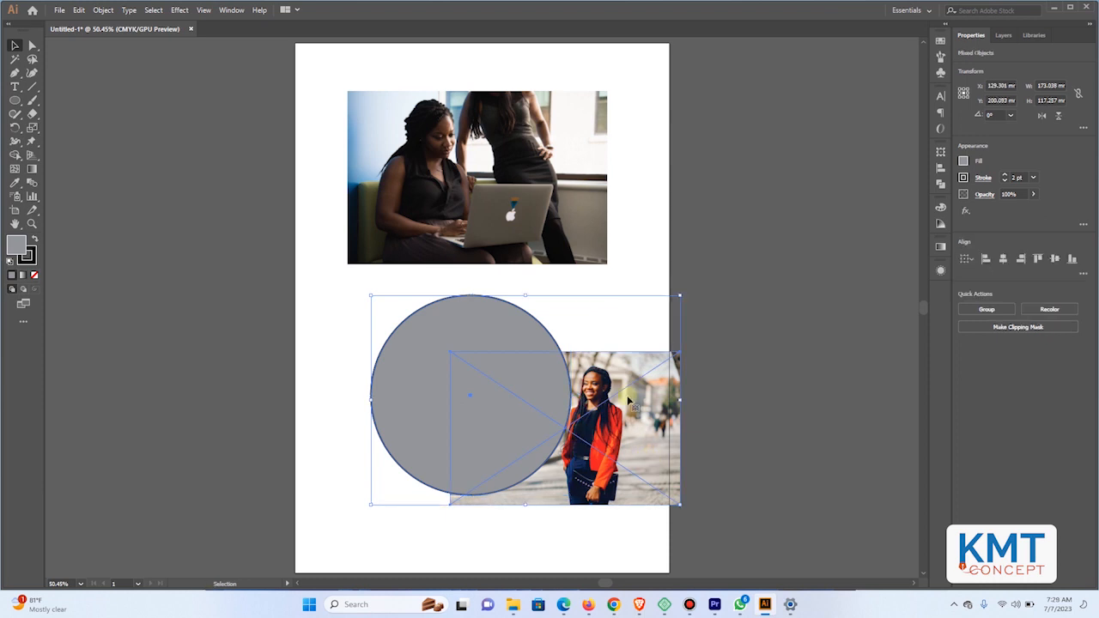
right_click(513, 407)
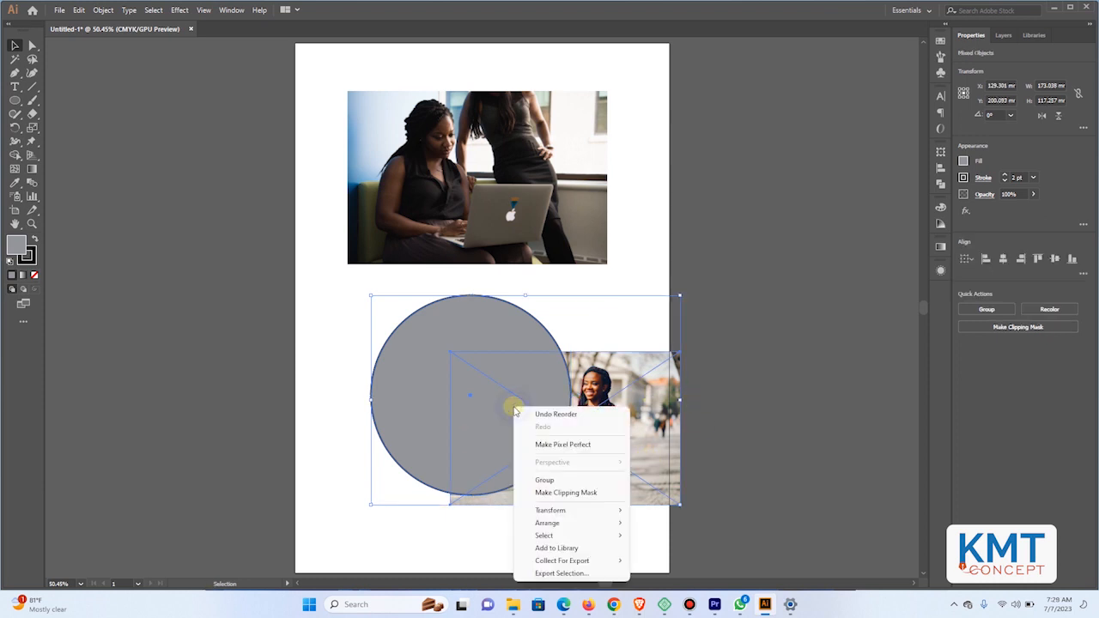
click(564, 493)
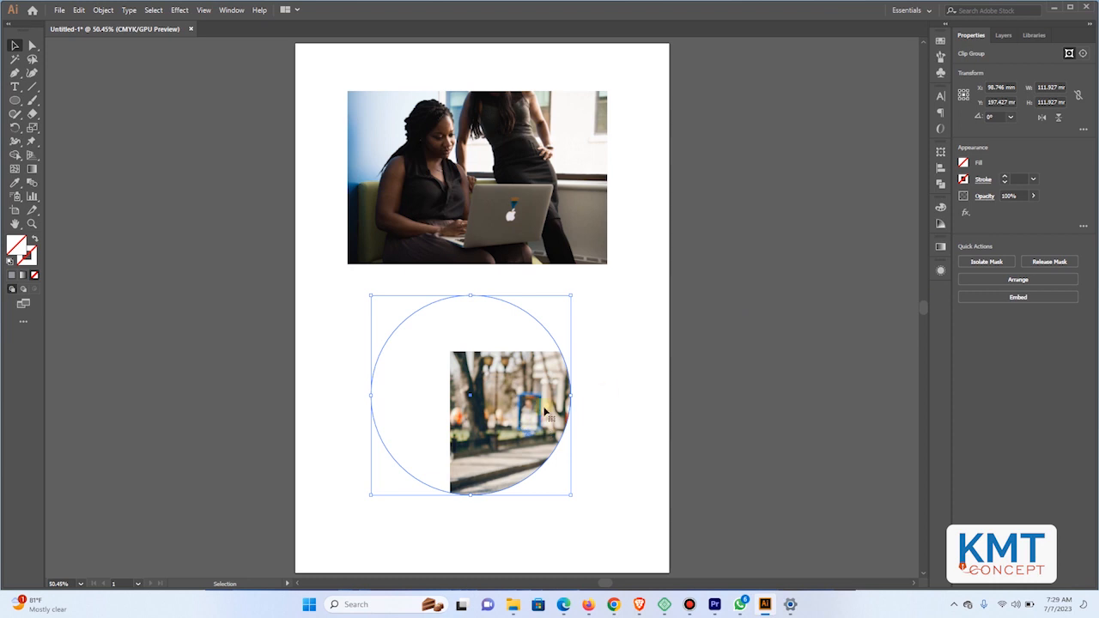
Isolate the clip group and move the street photo up and left so the woman sits inside the circle
key(a)
key(v)
click(986, 262)
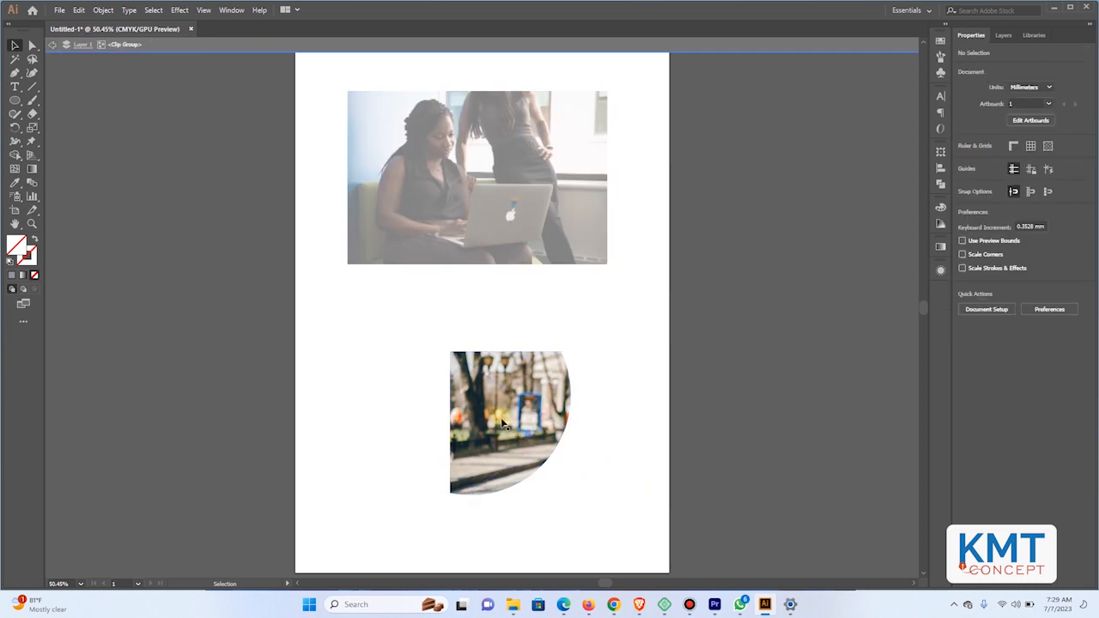
click(534, 430)
drag(535, 426, 412, 391)
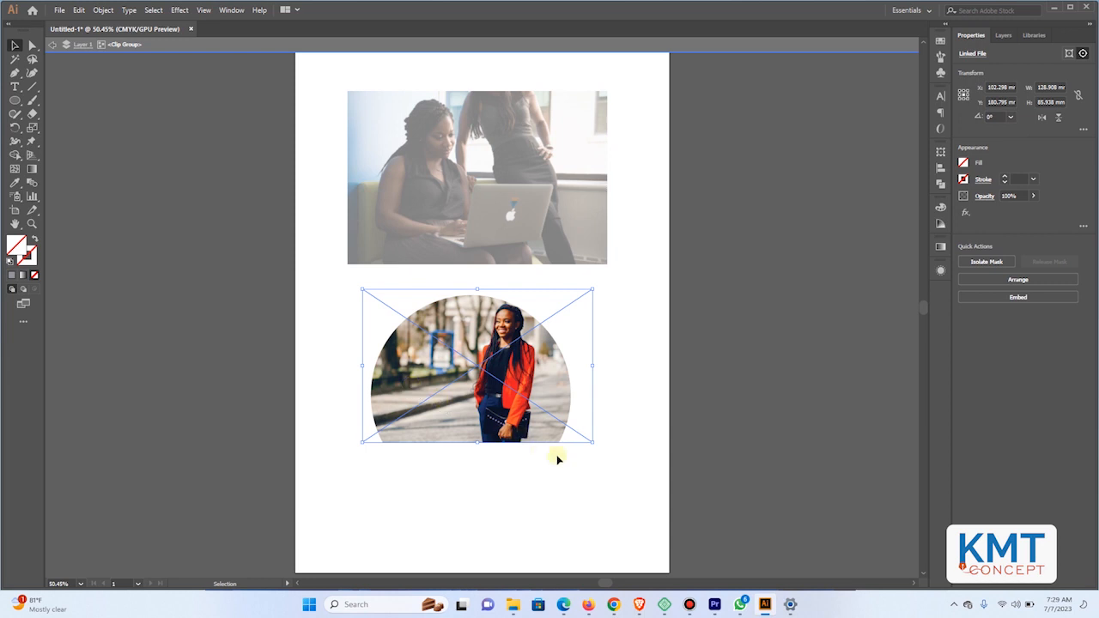
Scale the street photo proportionally to about 166 × 111 mm and nudge it slightly down inside the circle
drag(594, 446, 658, 491)
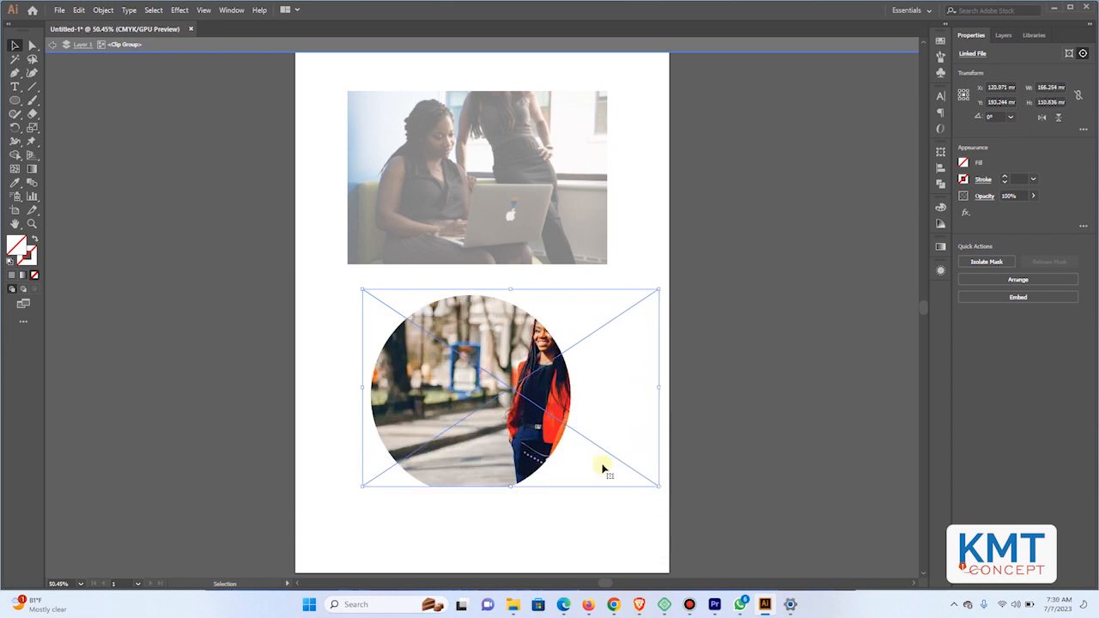
key(Down)
key(Down)
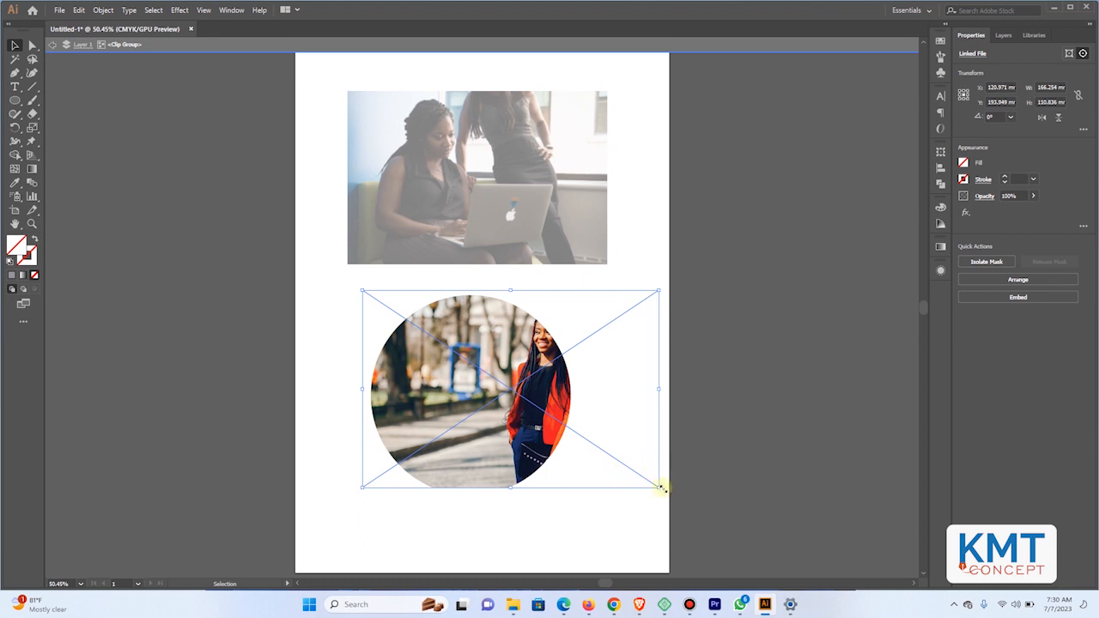
Enlarge the street photo to about 171 × 114 mm and nudge it down to cover the circle's full height
drag(662, 489, 674, 496)
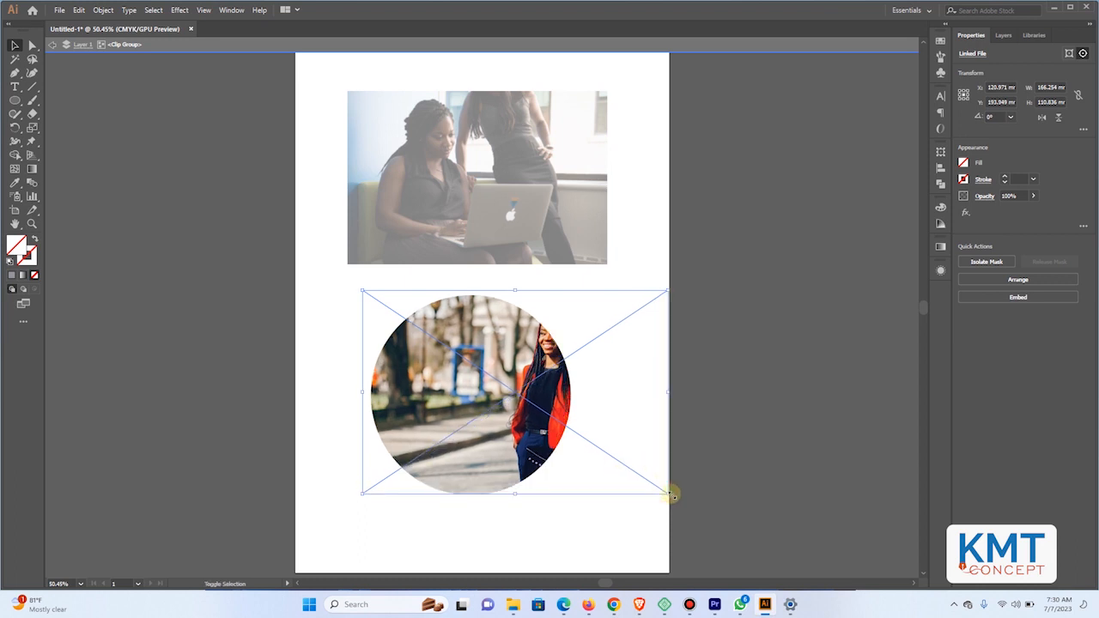
key(Down)
key(Down)
key(Down)
key(Down)
key(Down)
key(Down)
key(Down)
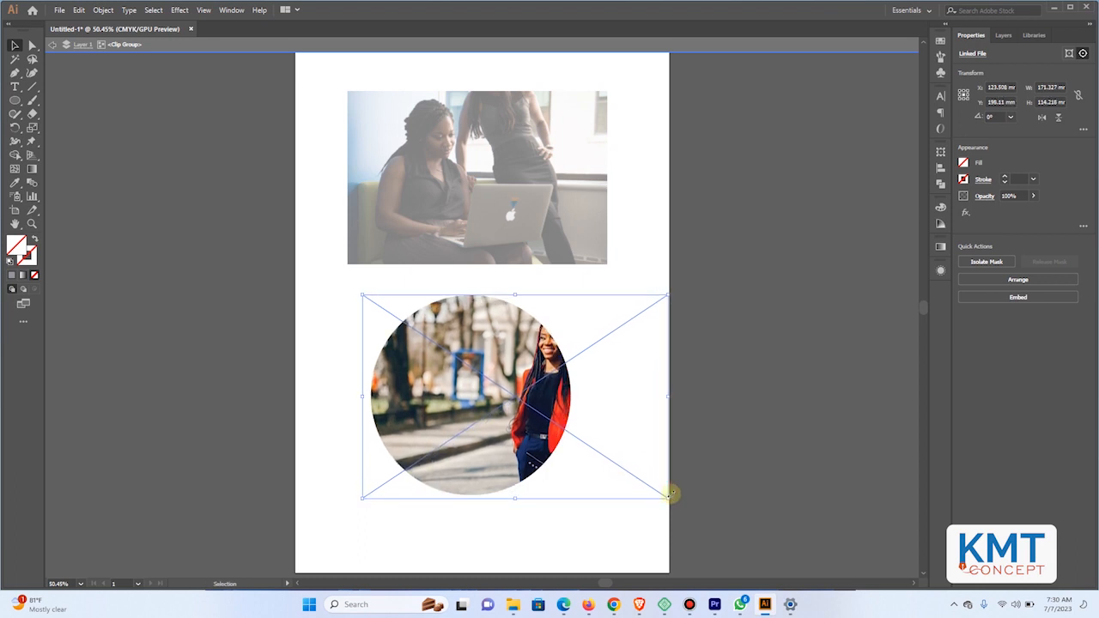
key(Up)
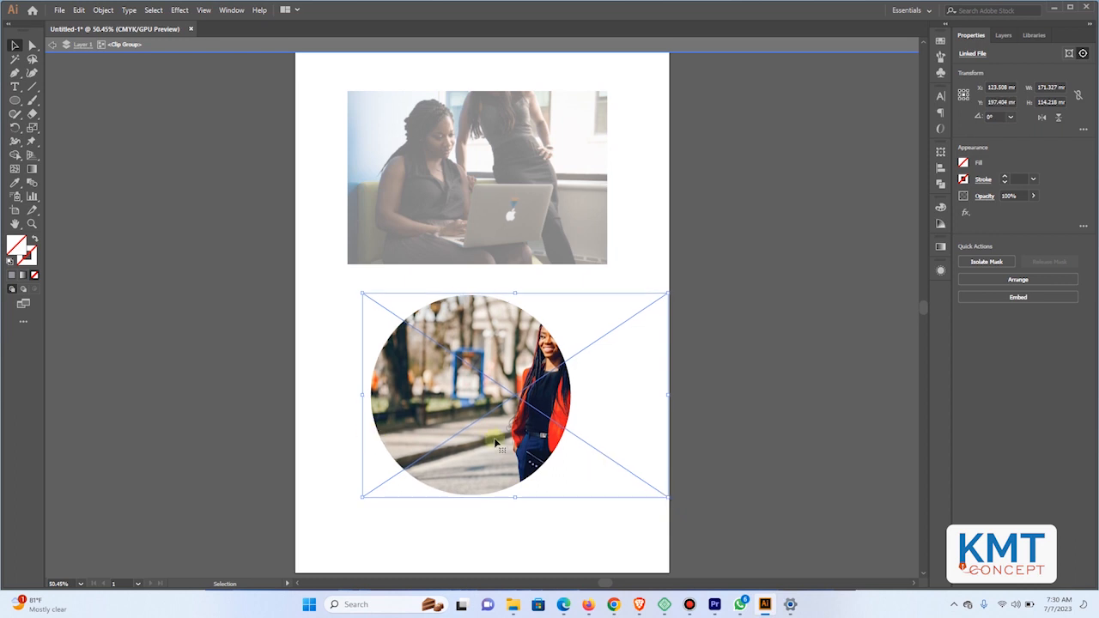
Shift the street photo horizontally left to about X 97 mm to frame the woman in the circle, and decline Sticky Keys
mouse_move(497, 442)
mouse_down()
mouse_move(470, 445)
mouse_move(510, 458)
mouse_move(498, 459)
mouse_up()
key(shift)
key(shift)
key(shift)
key(shift)
key(shift)
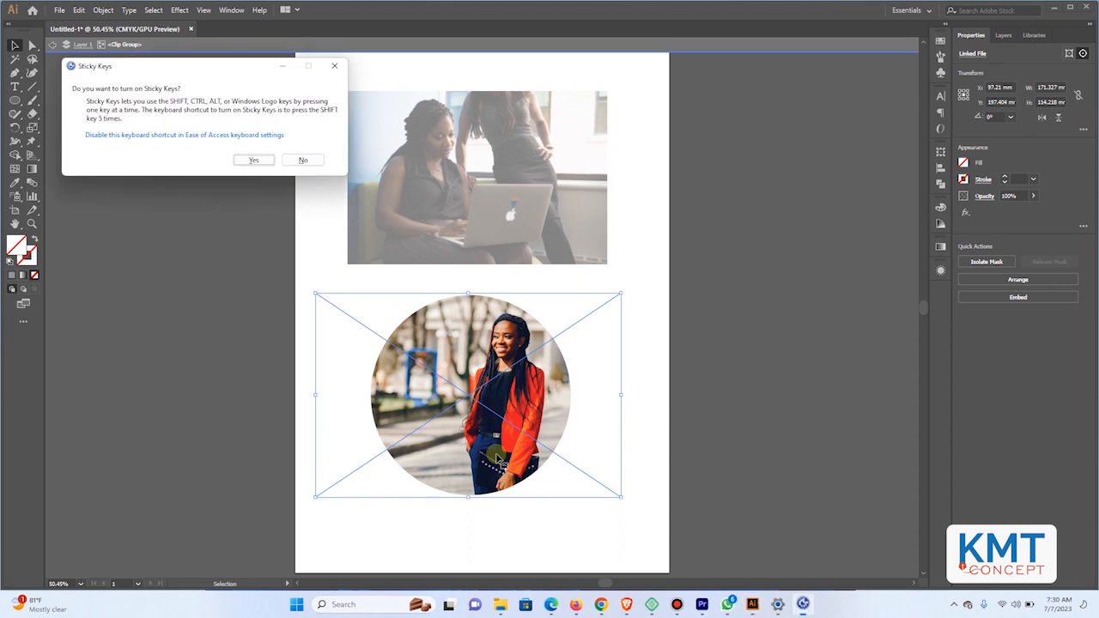
click(302, 160)
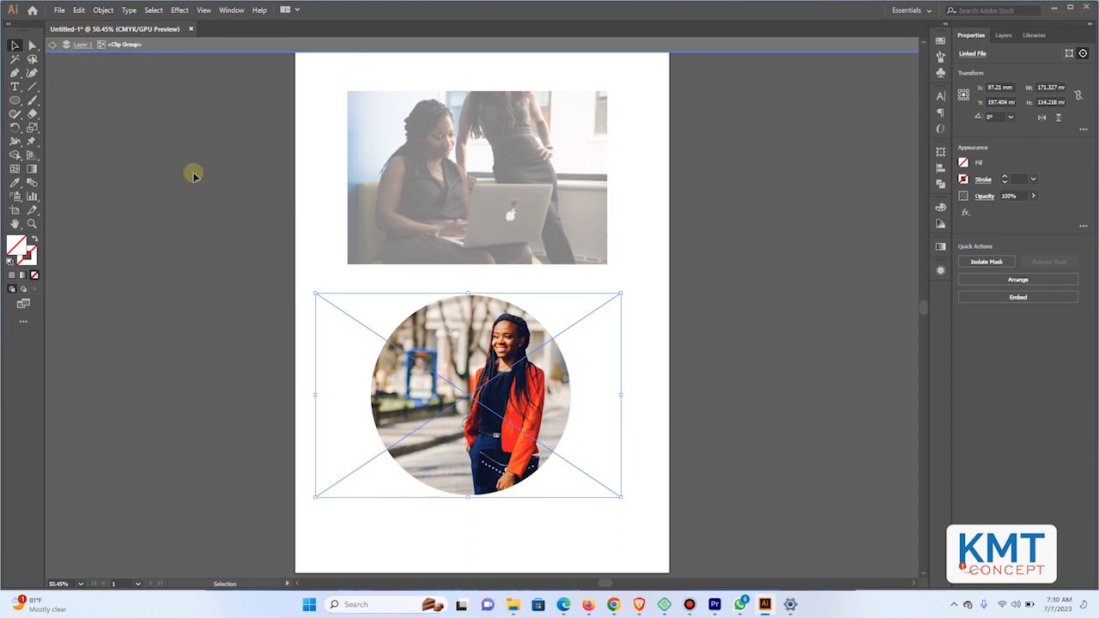
Exit isolation mode and move the circular clip group slightly down and right, to about X 111 mm, Y 202 mm
click(52, 44)
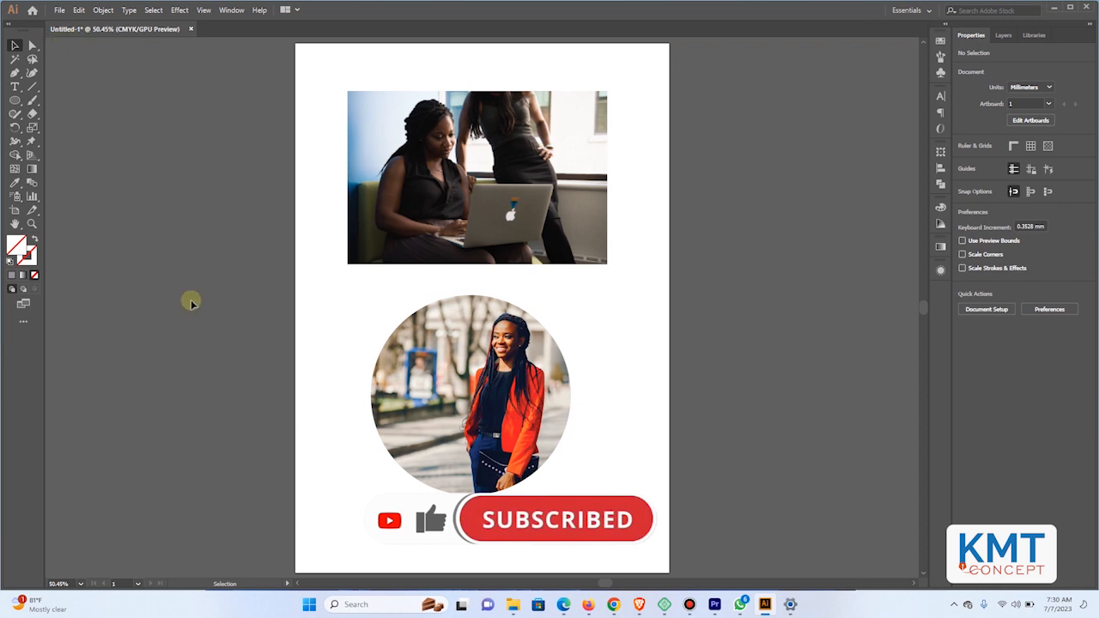
click(472, 412)
drag(471, 412, 515, 438)
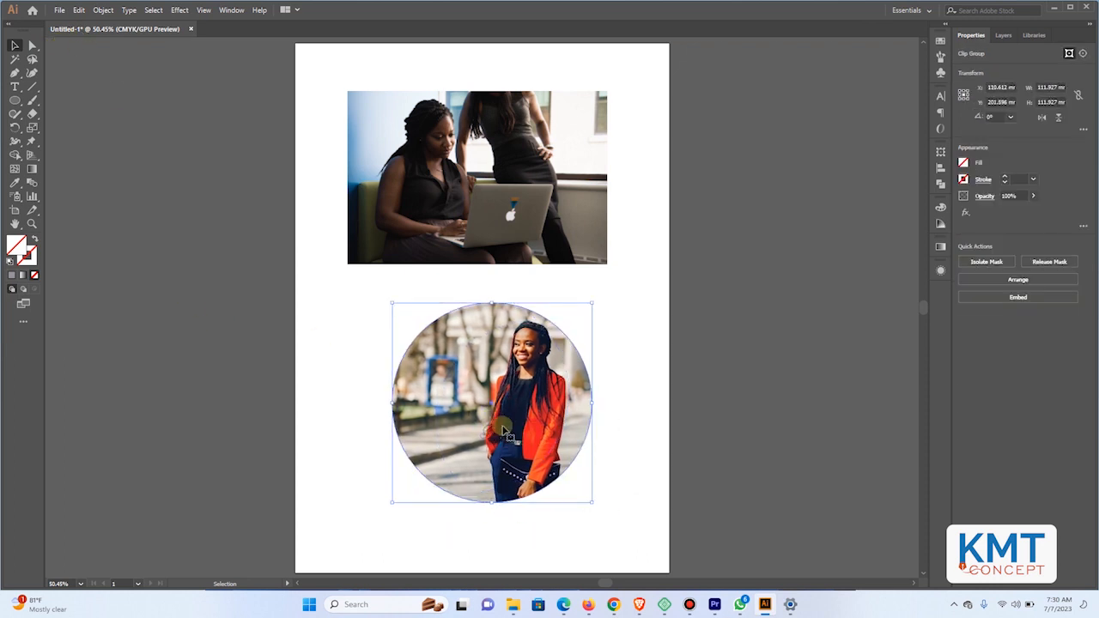